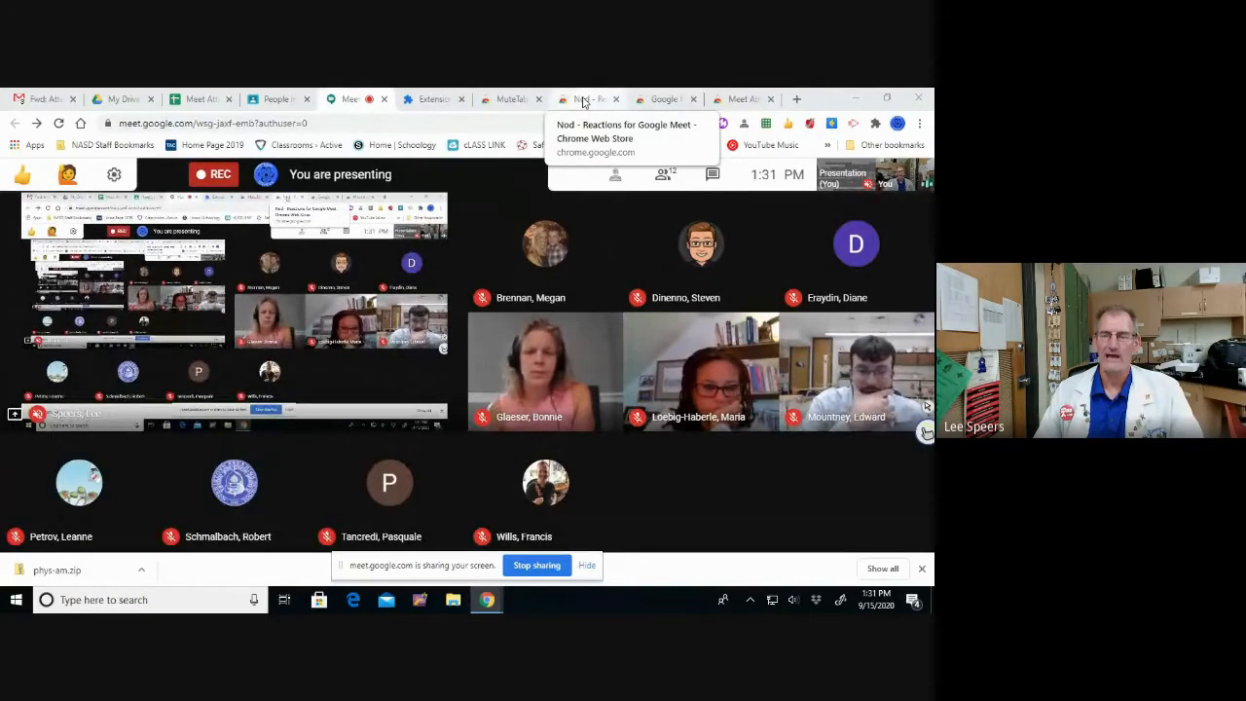
Step: Switch to the Chrome Web Store tab for Nod – Reactions for Google Meet
left_click(584, 100)
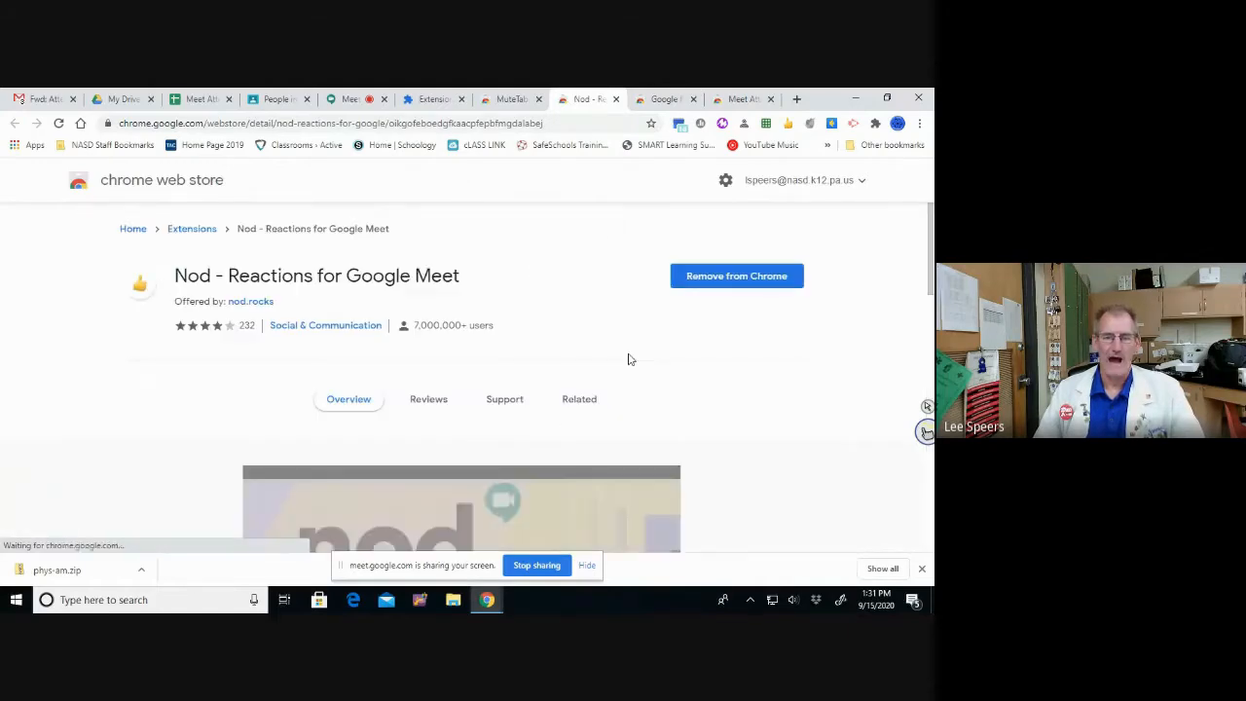
Step: Copy the Nod store page URL from the address bar and return to the Meet call
scroll(516, 397, "down", 2)
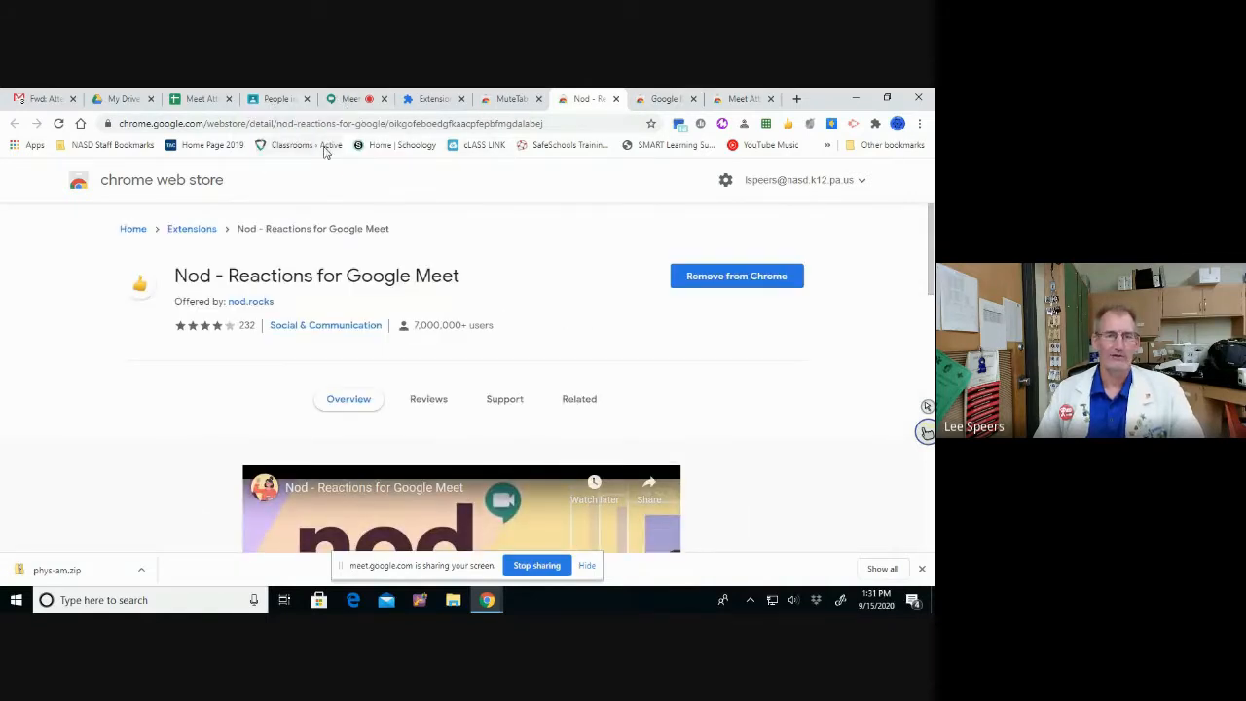
left_click(557, 127)
key("ctrl+c")
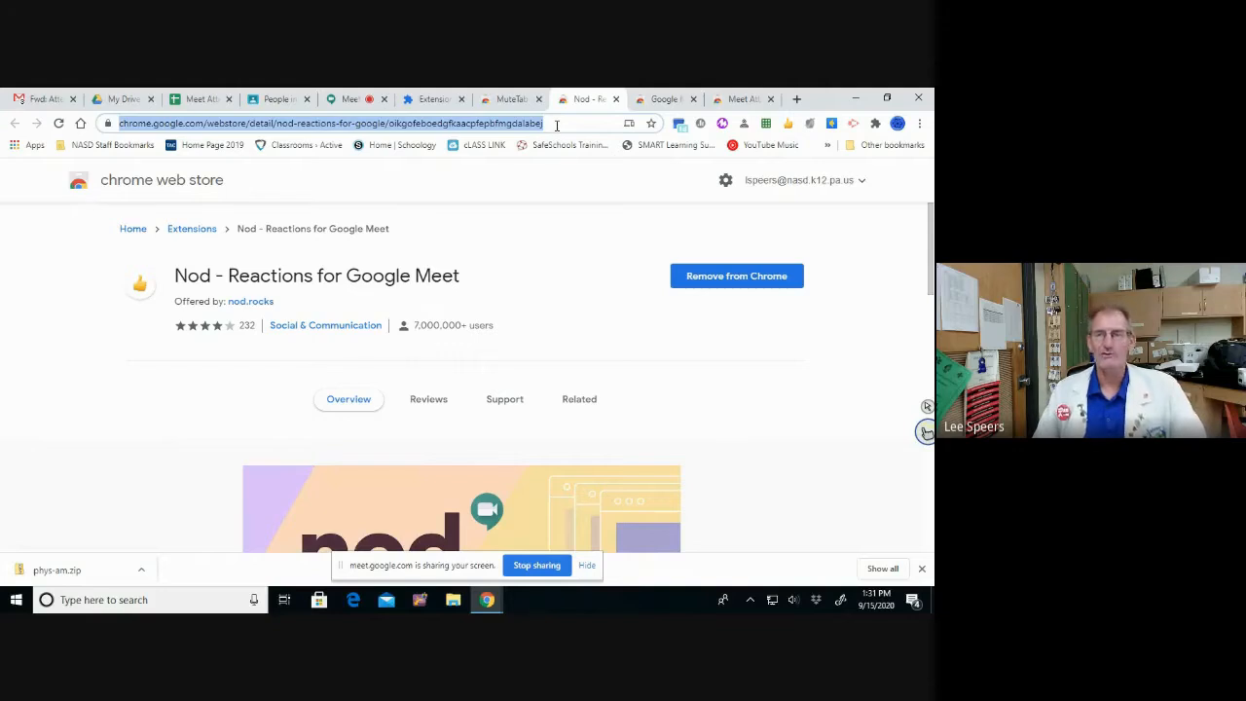
left_click(343, 99)
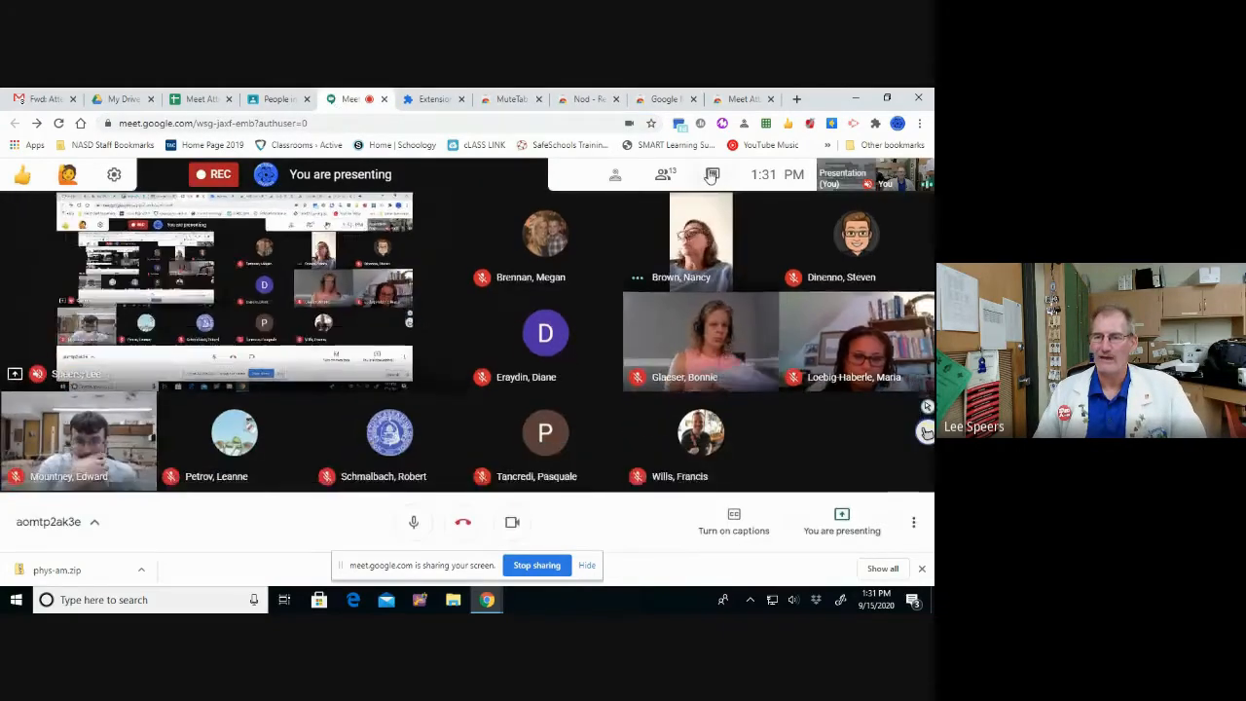
Step: Paste the Nod store link into the call chat and send it to everyone
left_click(712, 174)
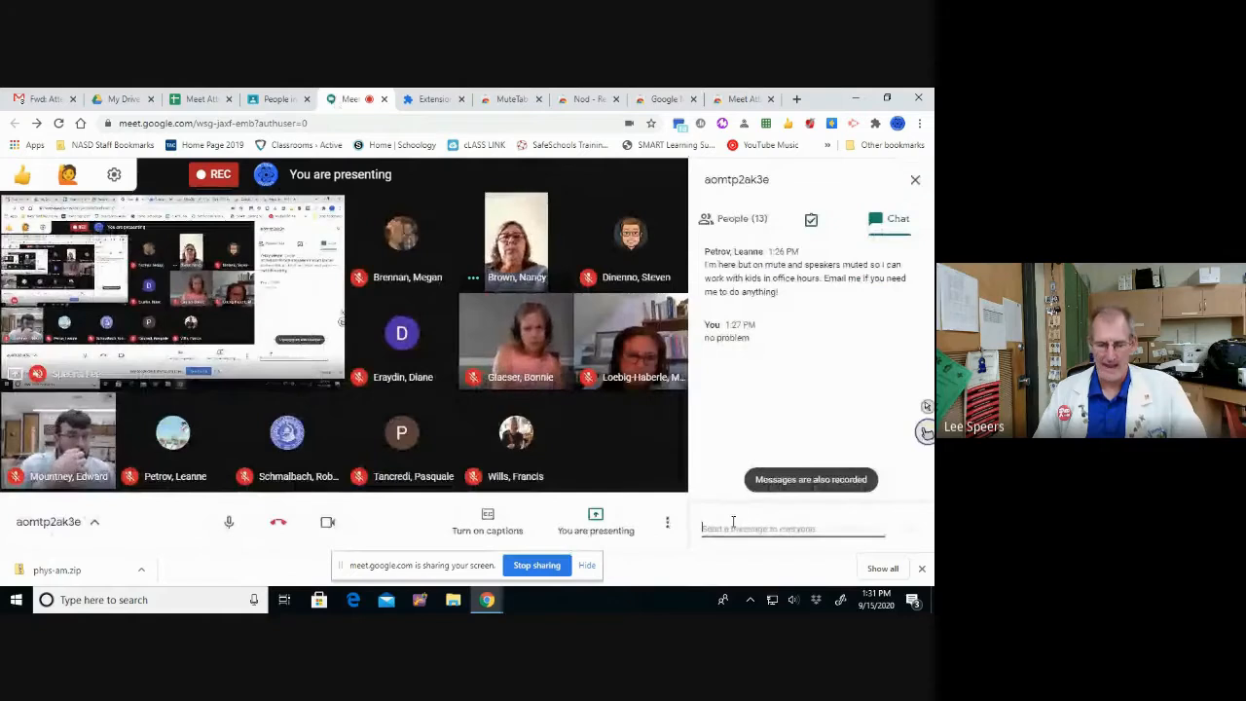
key("ctrl+v")
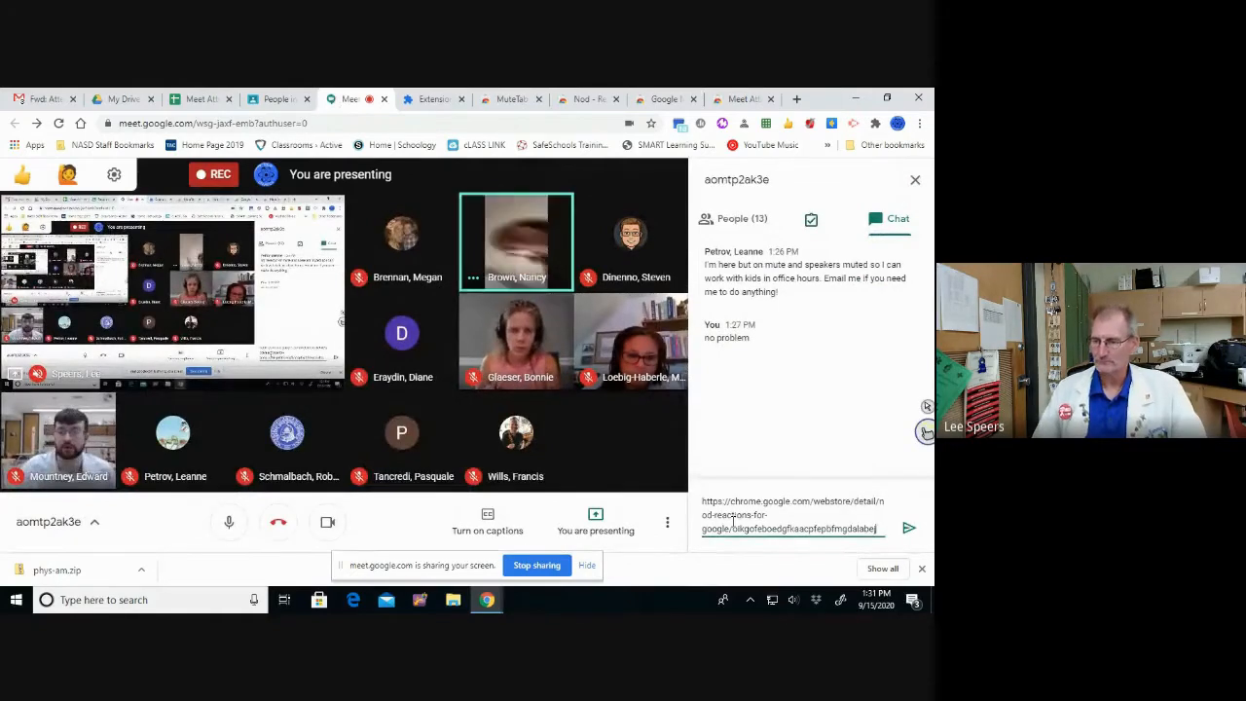
left_click(906, 529)
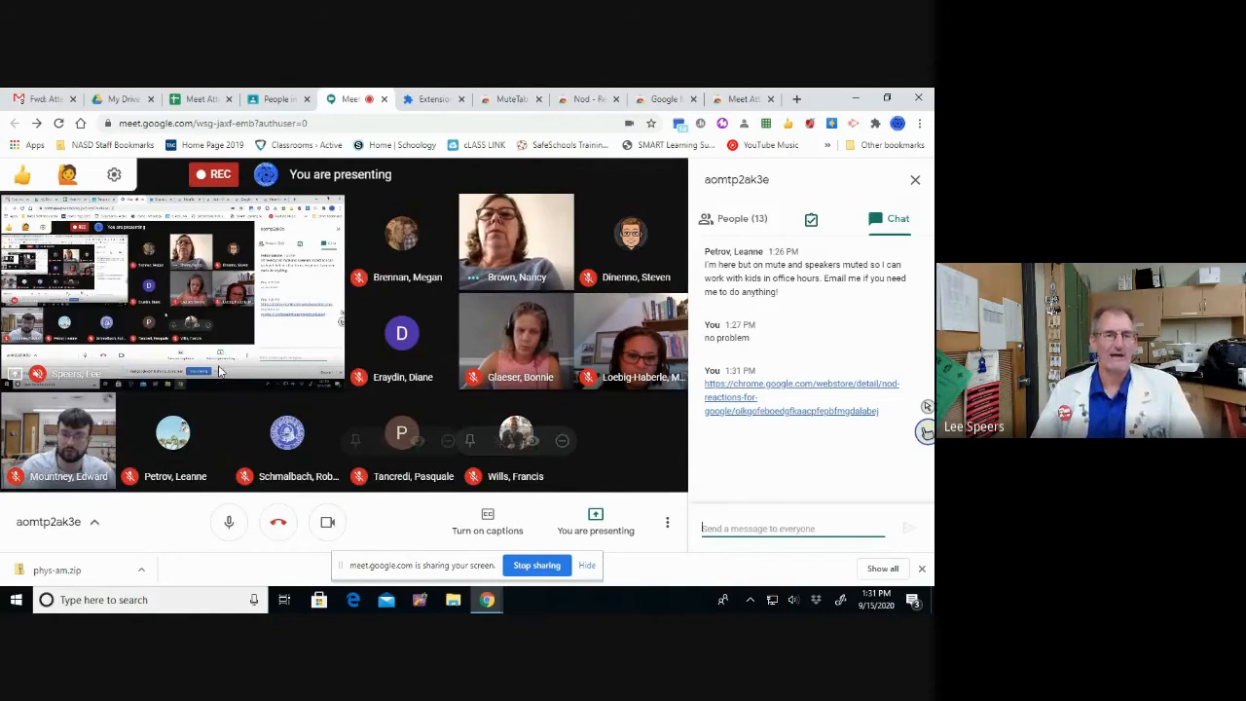
mouse_move(21, 182)
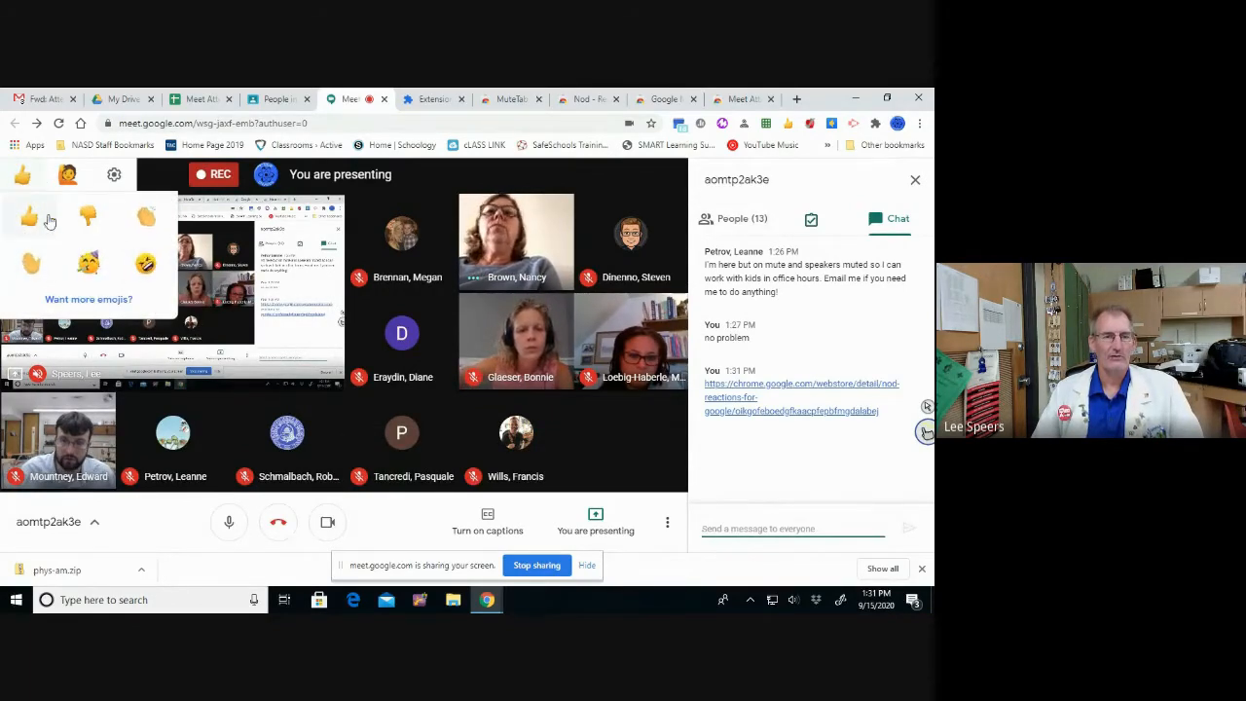
Step: Send a Nod thumbs-up reaction and raise a hand in the call
left_click(31, 222)
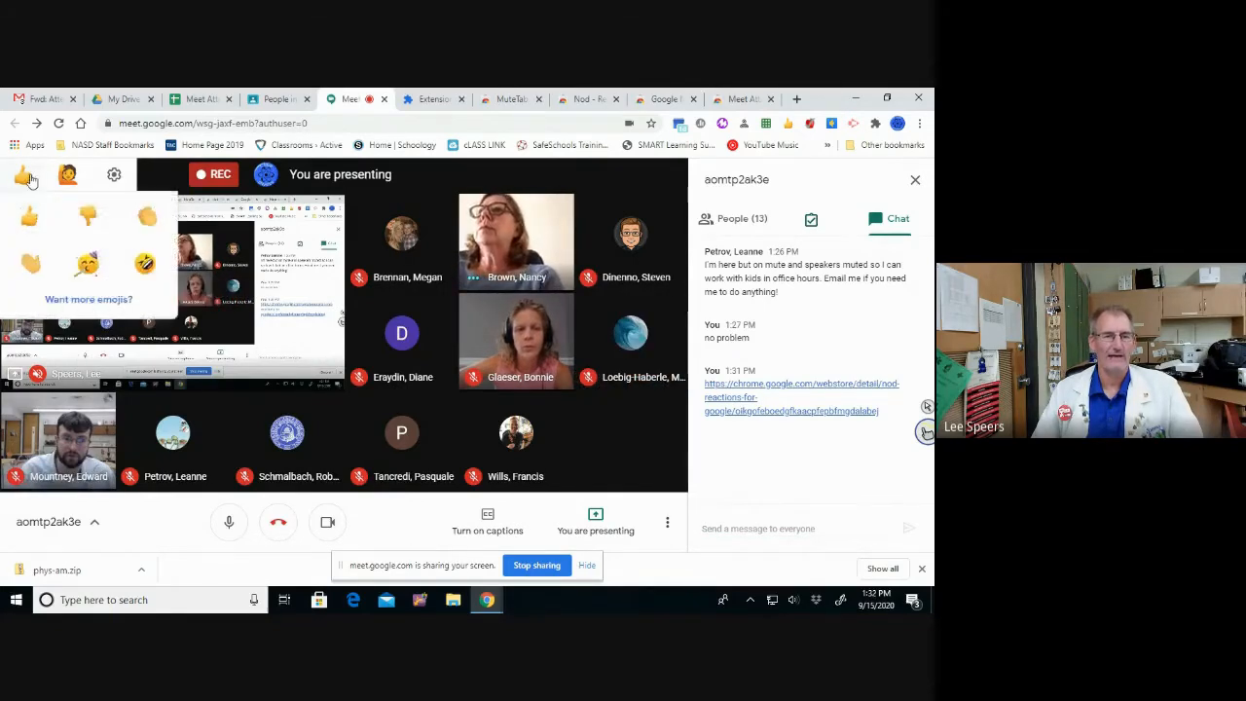
left_click(67, 176)
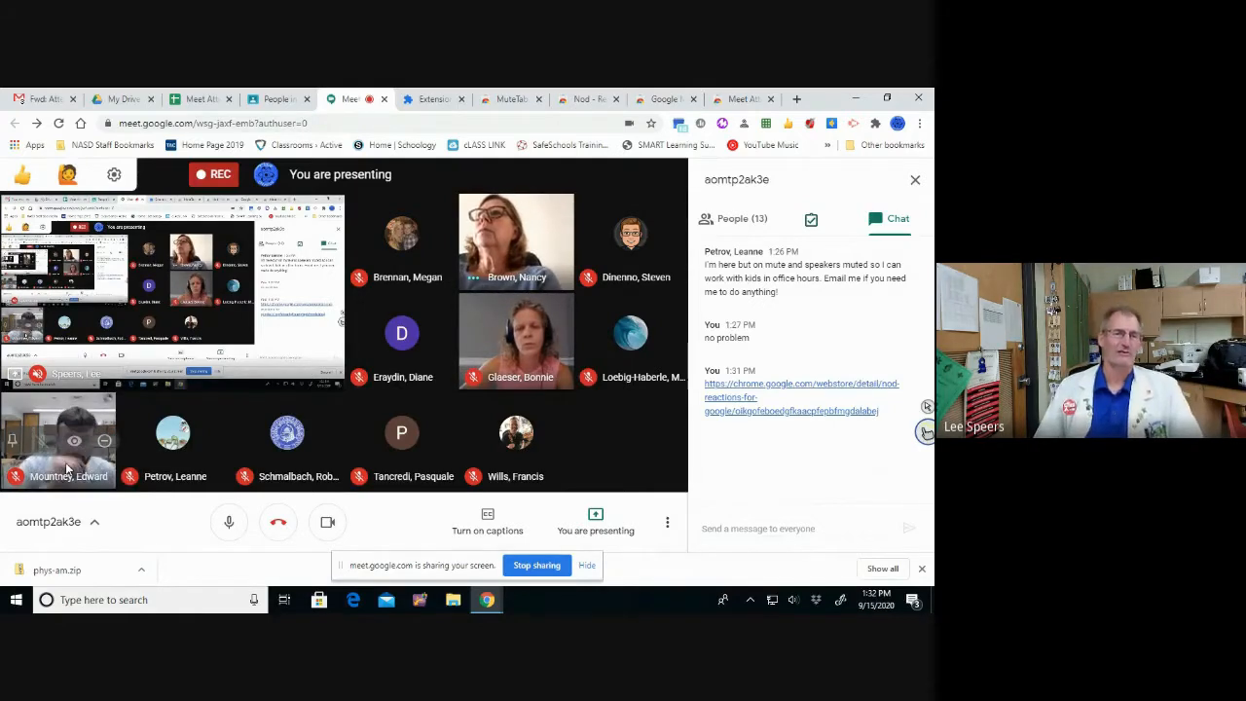
Step: Send another Nod thumbs-up, then switch to the Google Meet Attendees & Breakout Rooms store tab
mouse_move(23, 177)
left_click(30, 216)
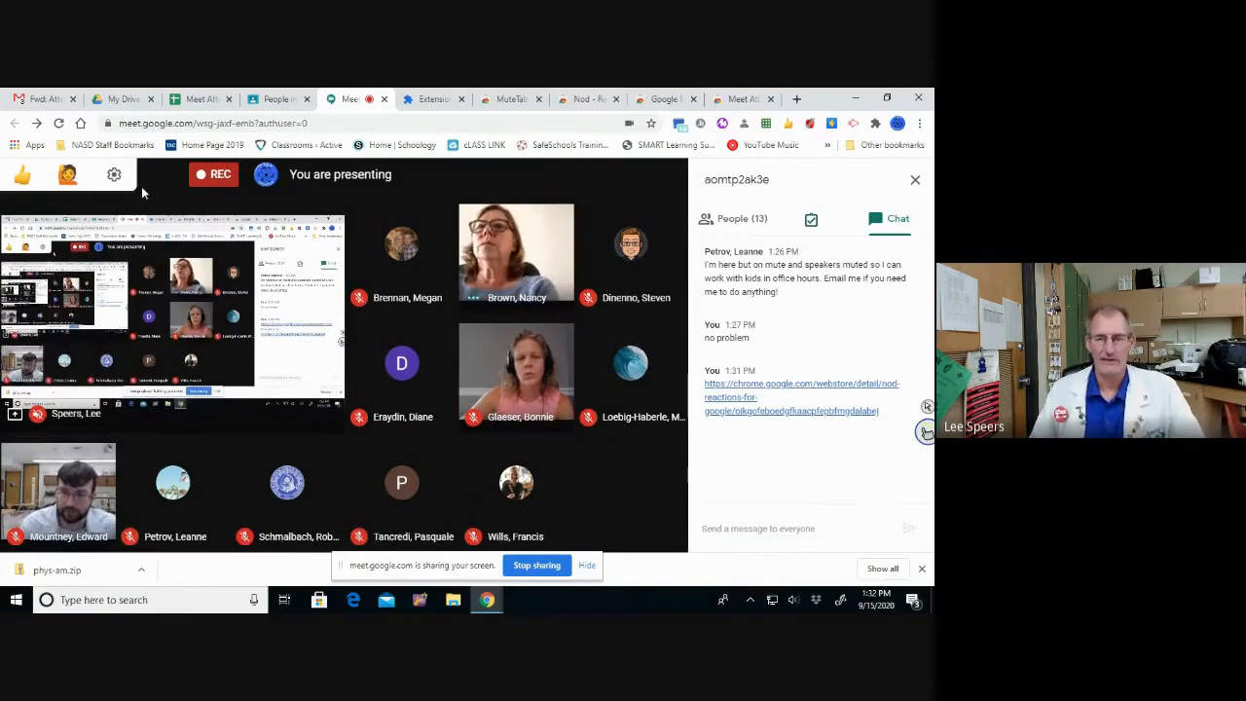
mouse_move(437, 255)
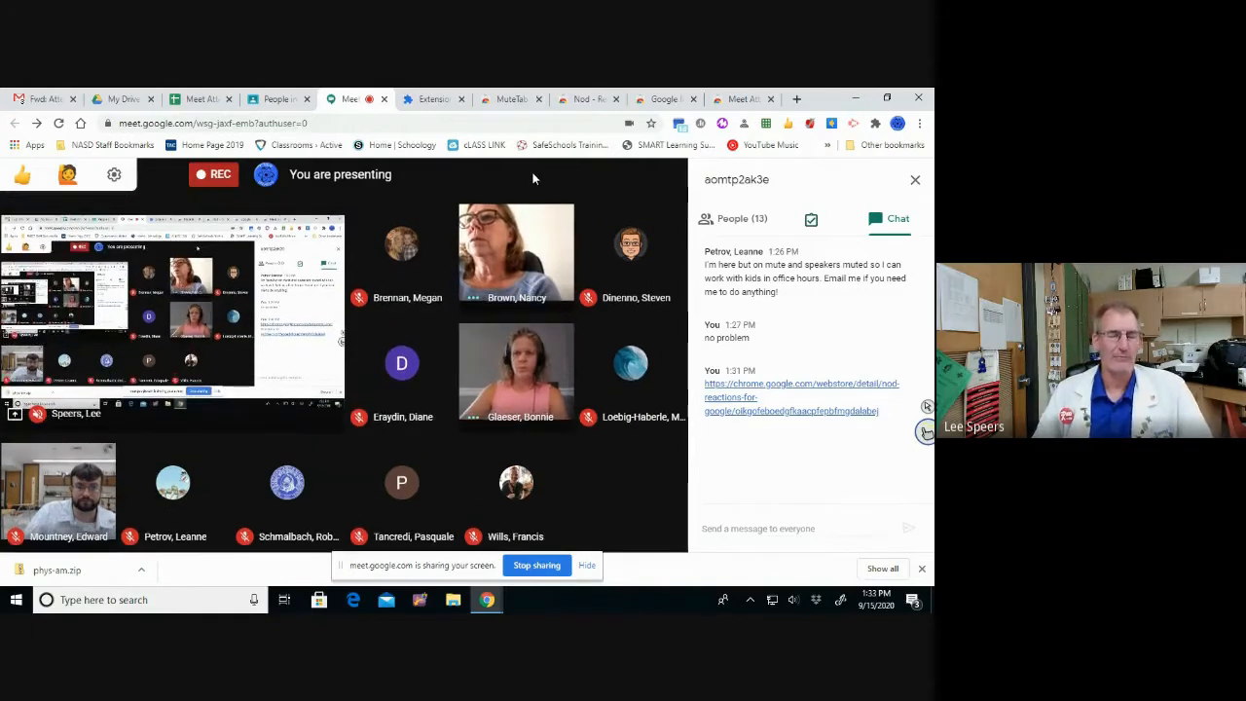
mouse_move(479, 179)
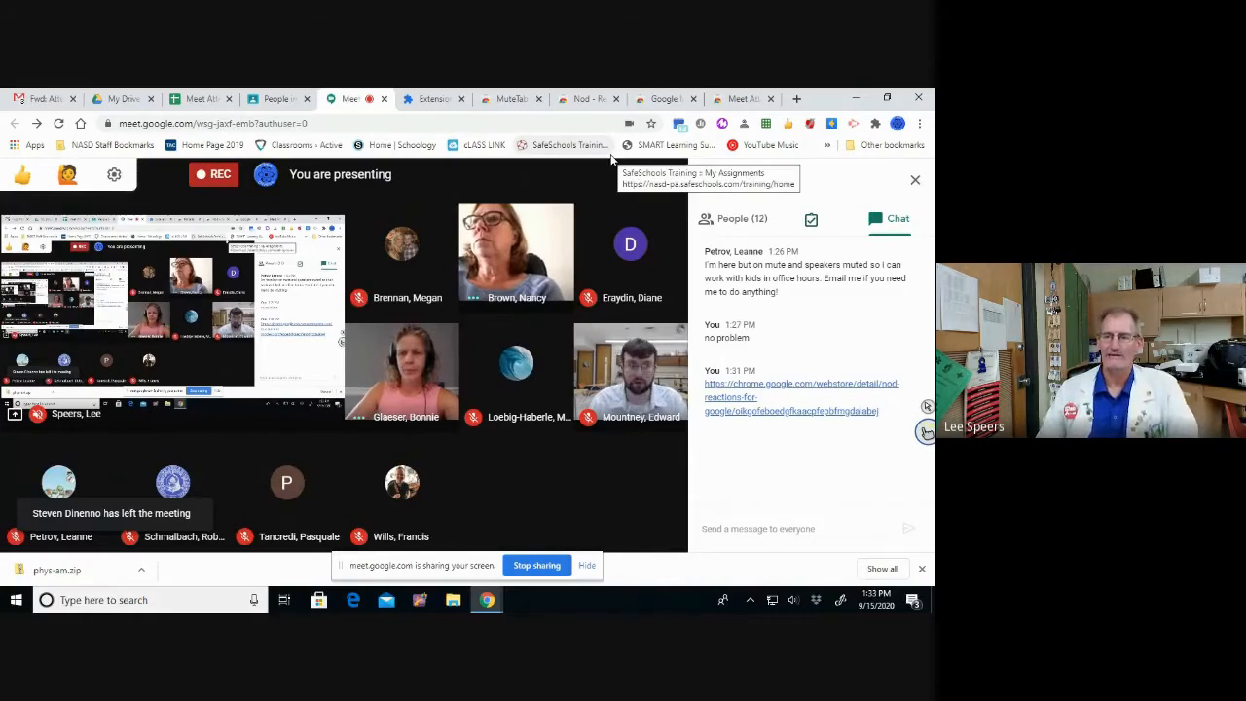
left_click(659, 100)
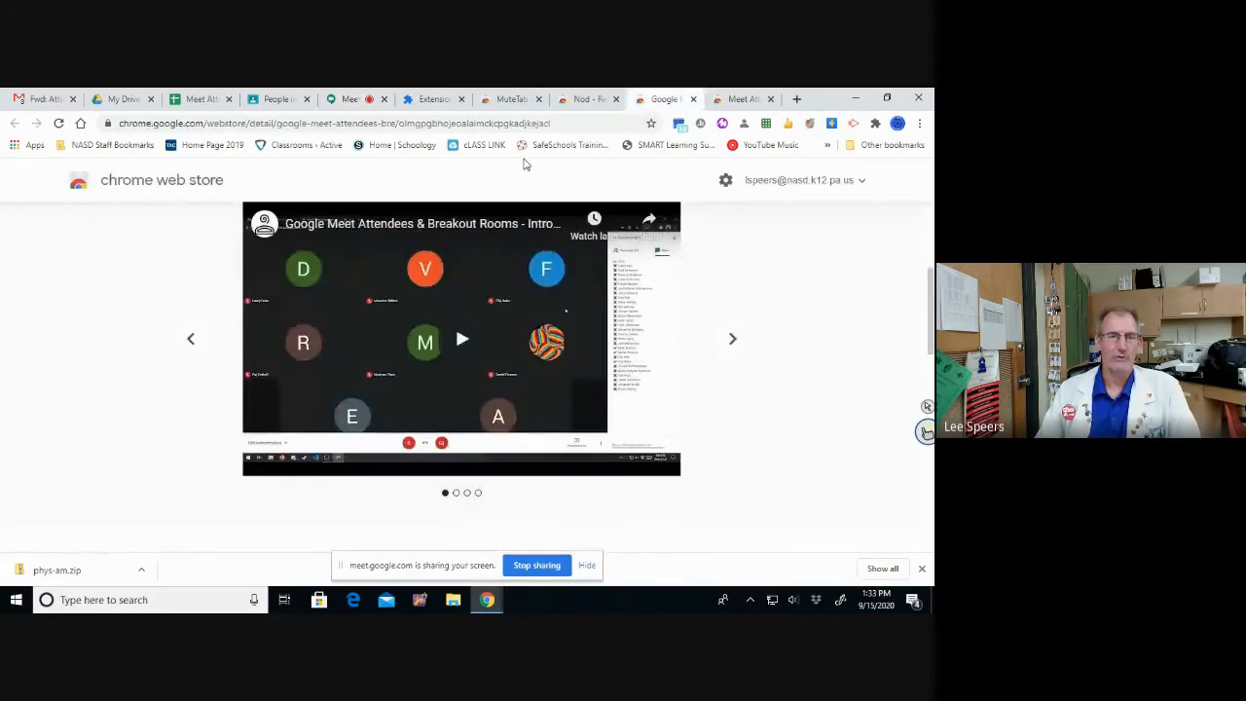
Step: Copy the Attendees & Breakout Rooms store page URL and return to the Meet call
scroll(487, 254, "up", 3)
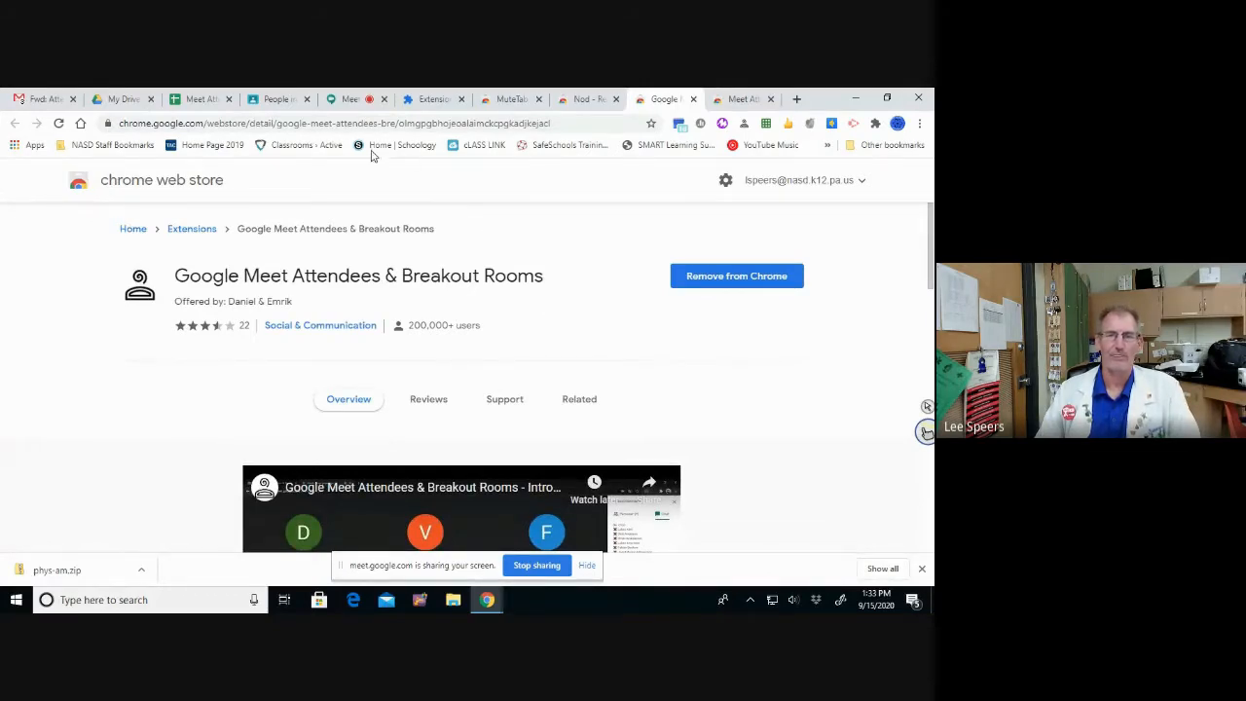
left_click(574, 123)
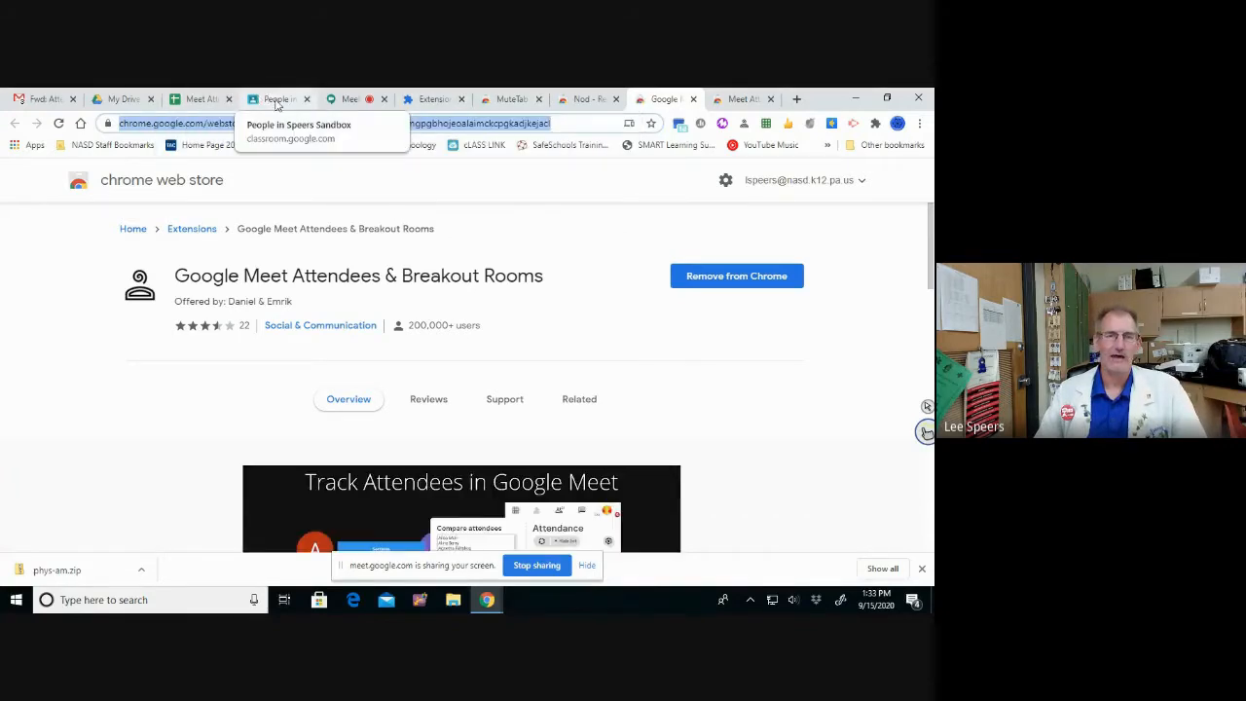
left_click(349, 98)
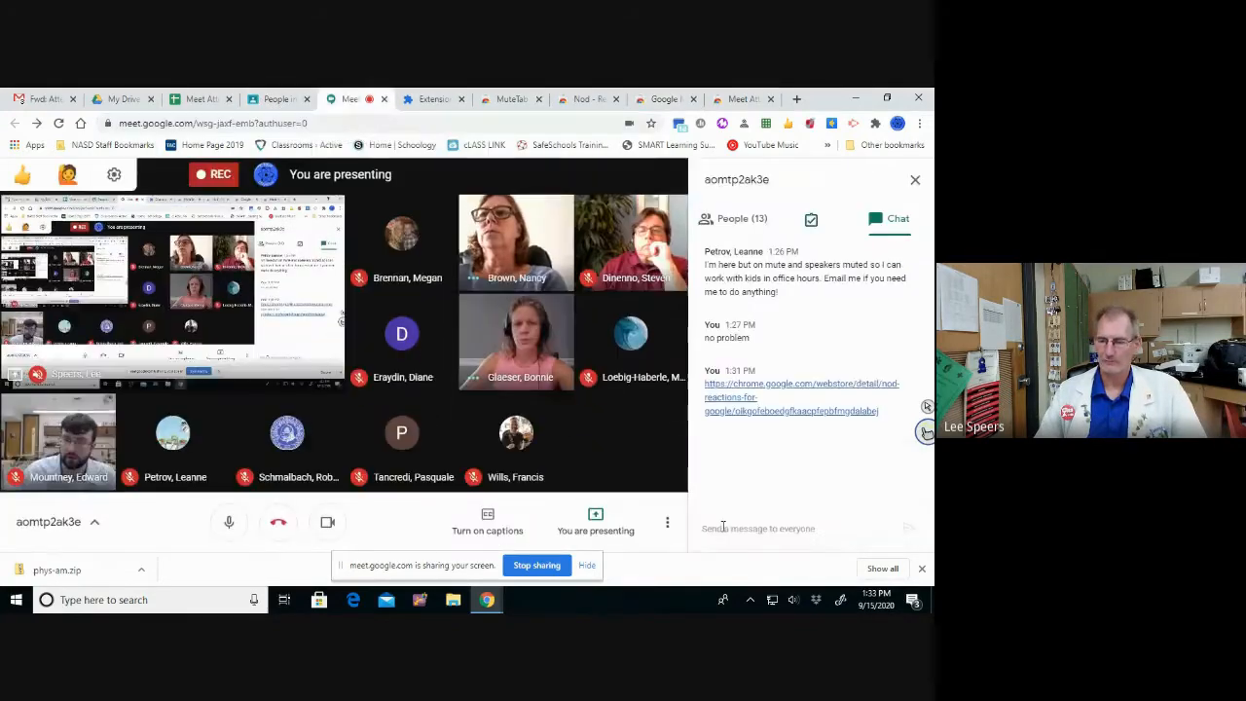
Step: Send the Attendees & Breakout Rooms store link in chat, then show the Attendance panel
left_click(723, 527)
type("https://chrome.google.com/webstore/detail/google-meet-attendees-bre/dlmgpgbhojeoalaimckcpgkadjkejacl")
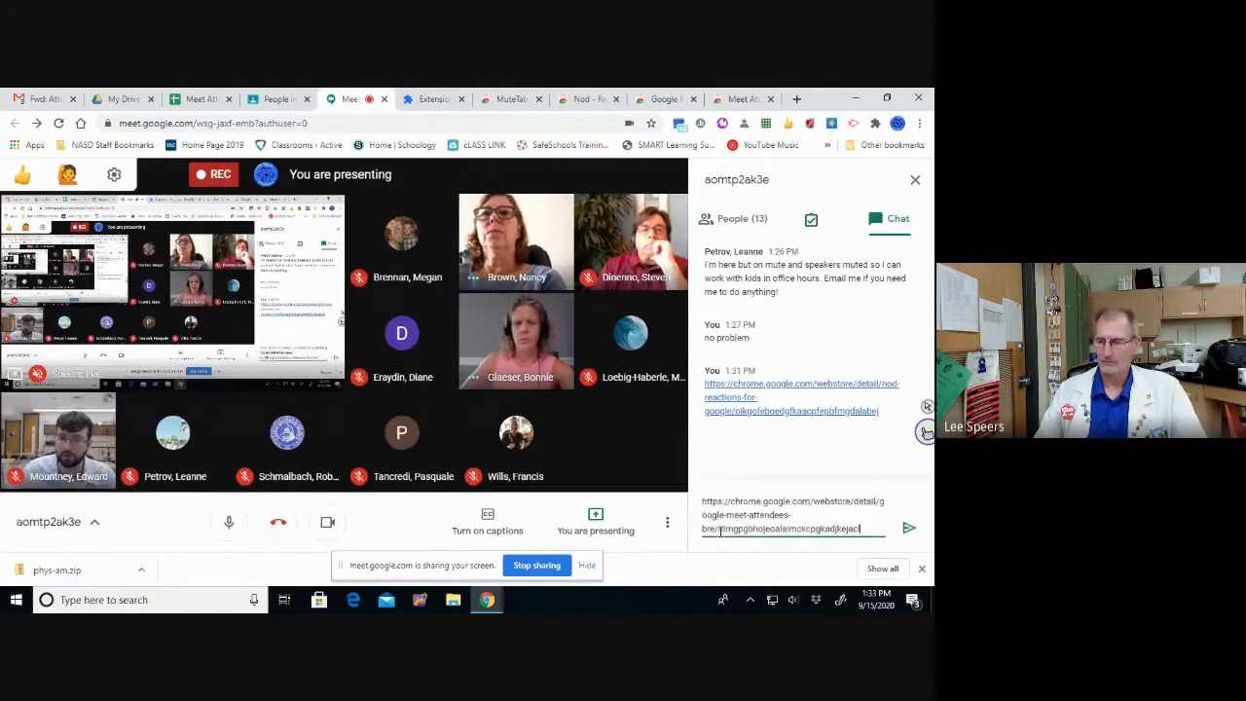
left_click(911, 529)
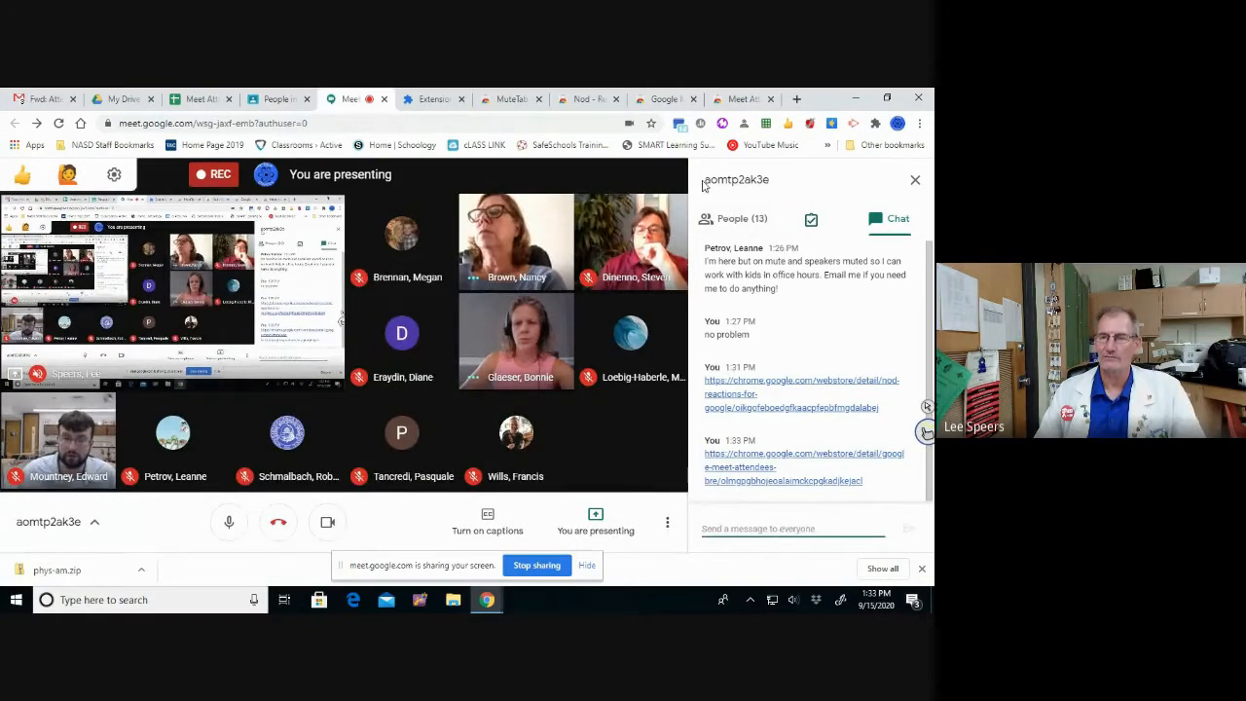
left_click(914, 183)
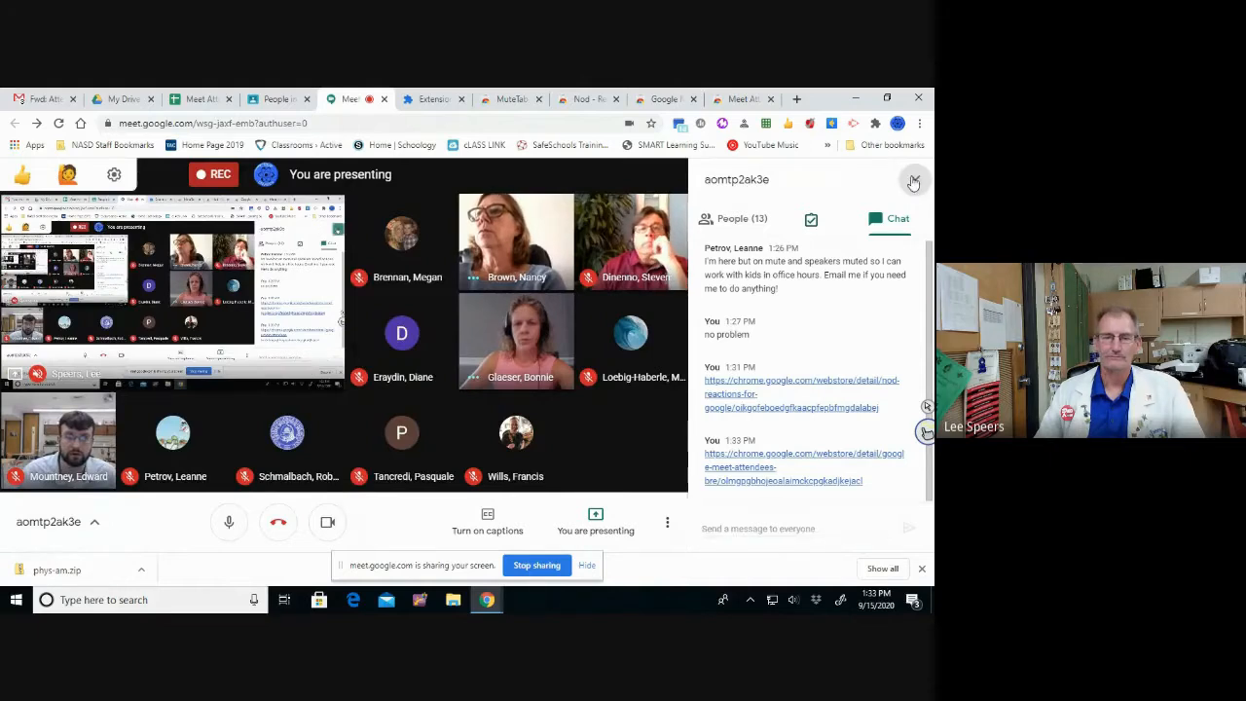
left_click(611, 175)
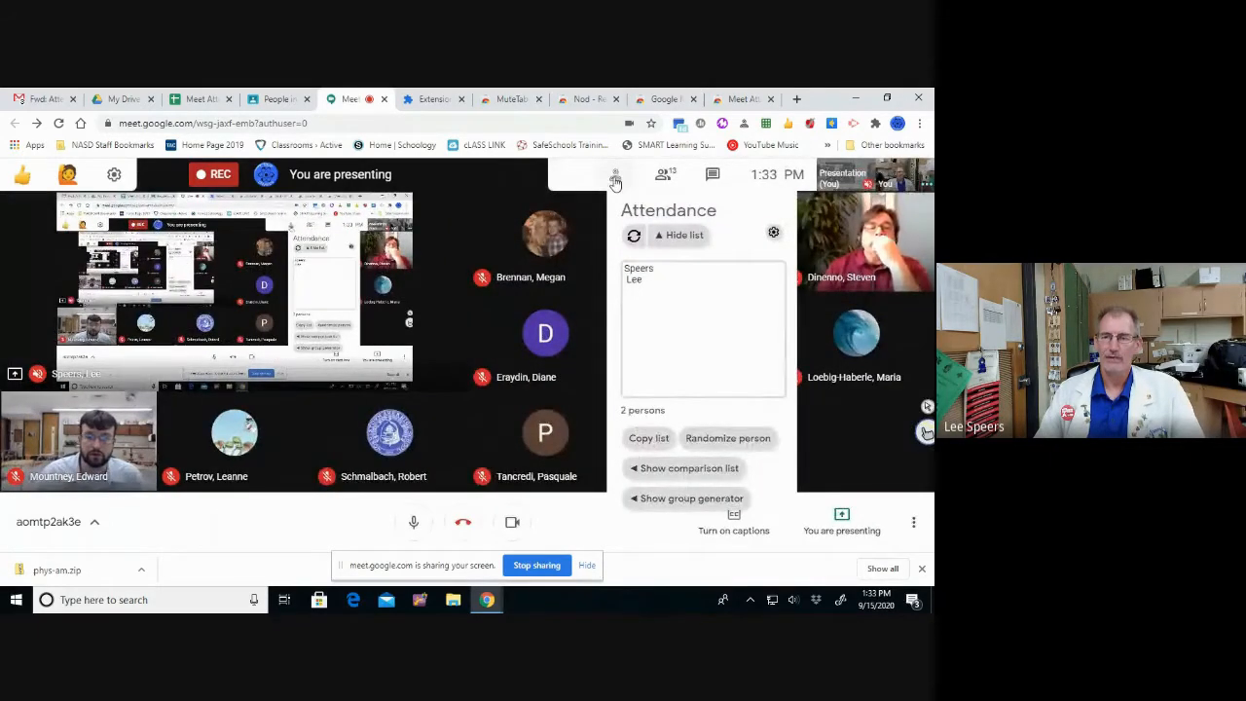
Step: Refresh the Attendance list until it counts 12 persons and show the Compare Attendees list
left_click(629, 233)
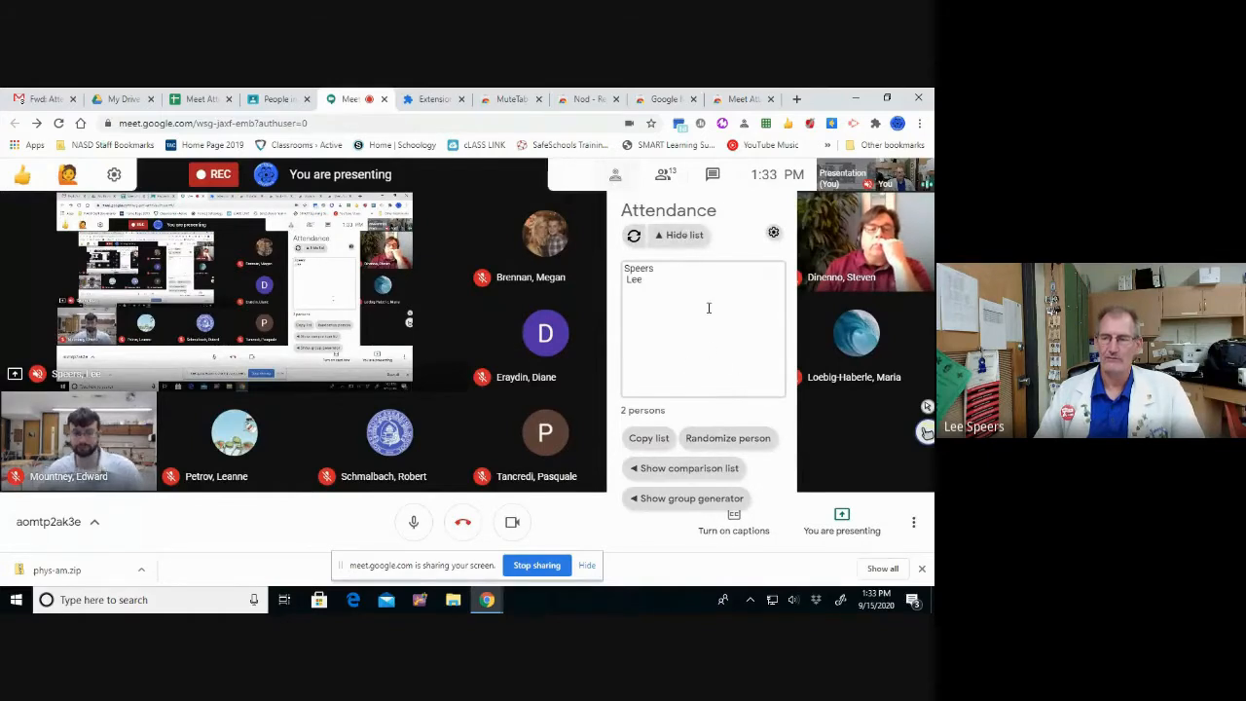
left_click(633, 238)
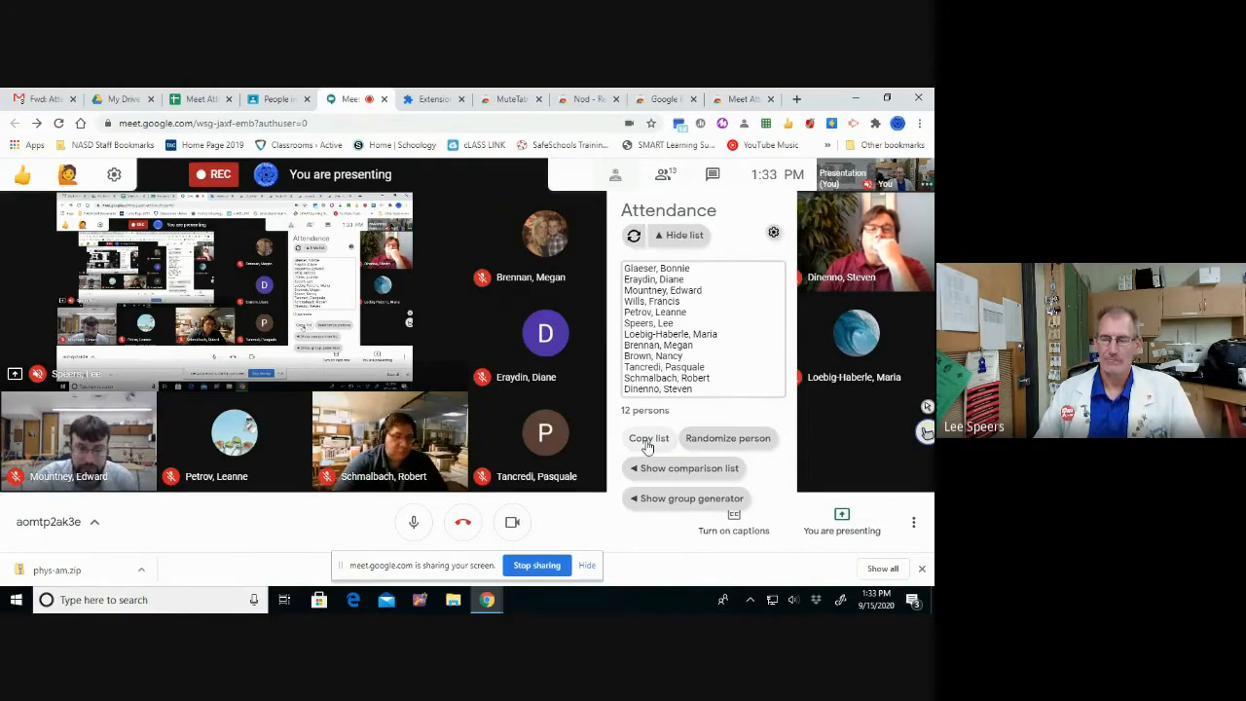
left_click(687, 473)
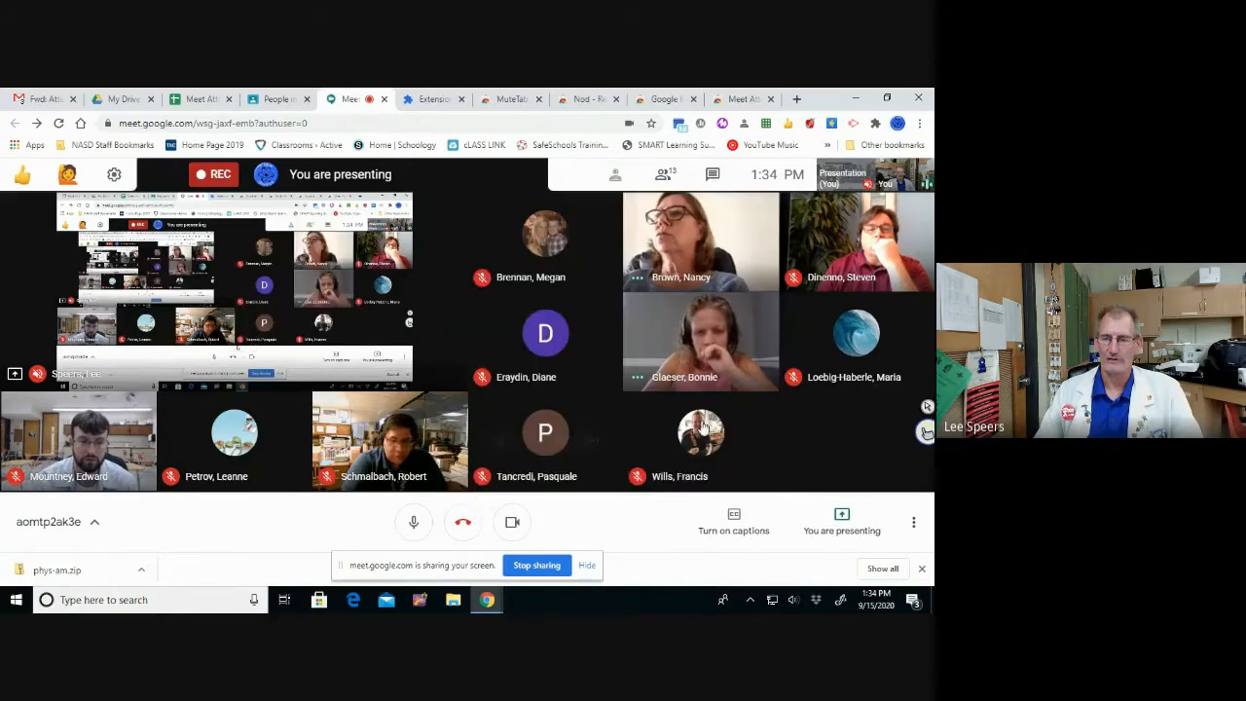
mouse_move(613, 182)
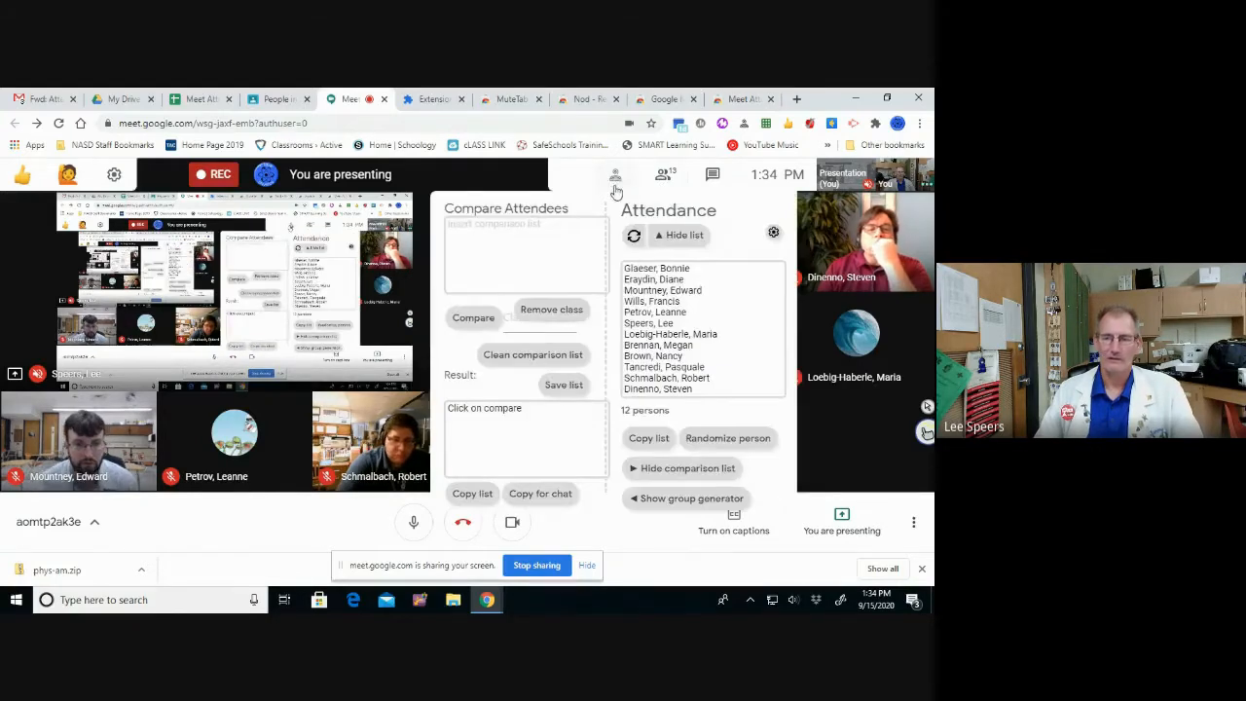
Step: Copy the 12 attendee names, send them in chat, and reopen the Attendance panel
left_click(650, 439)
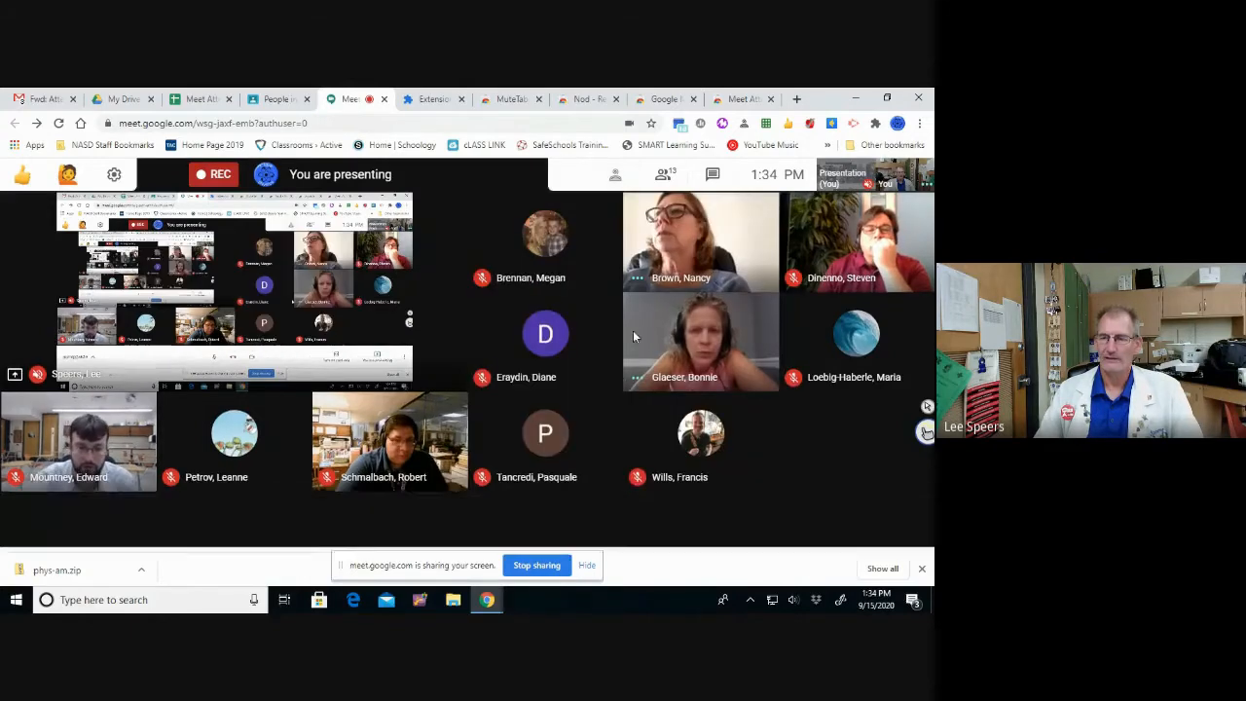
left_click(713, 179)
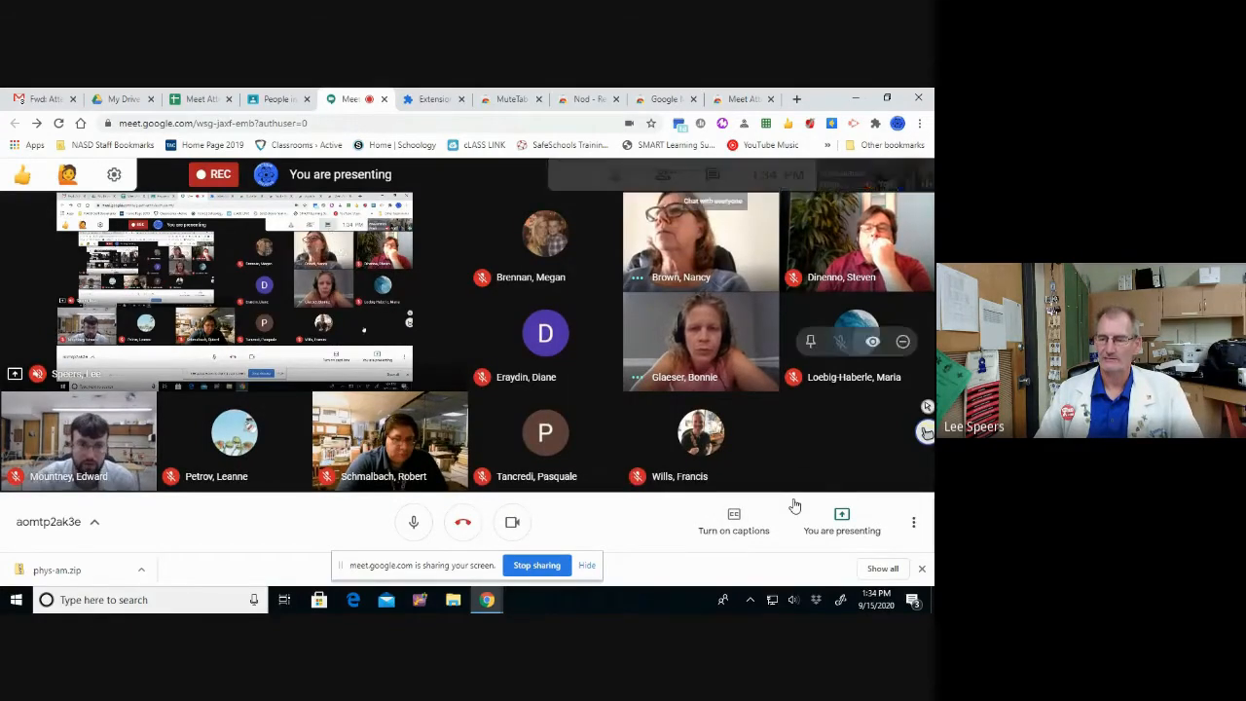
key("ctrl+v")
left_click(908, 531)
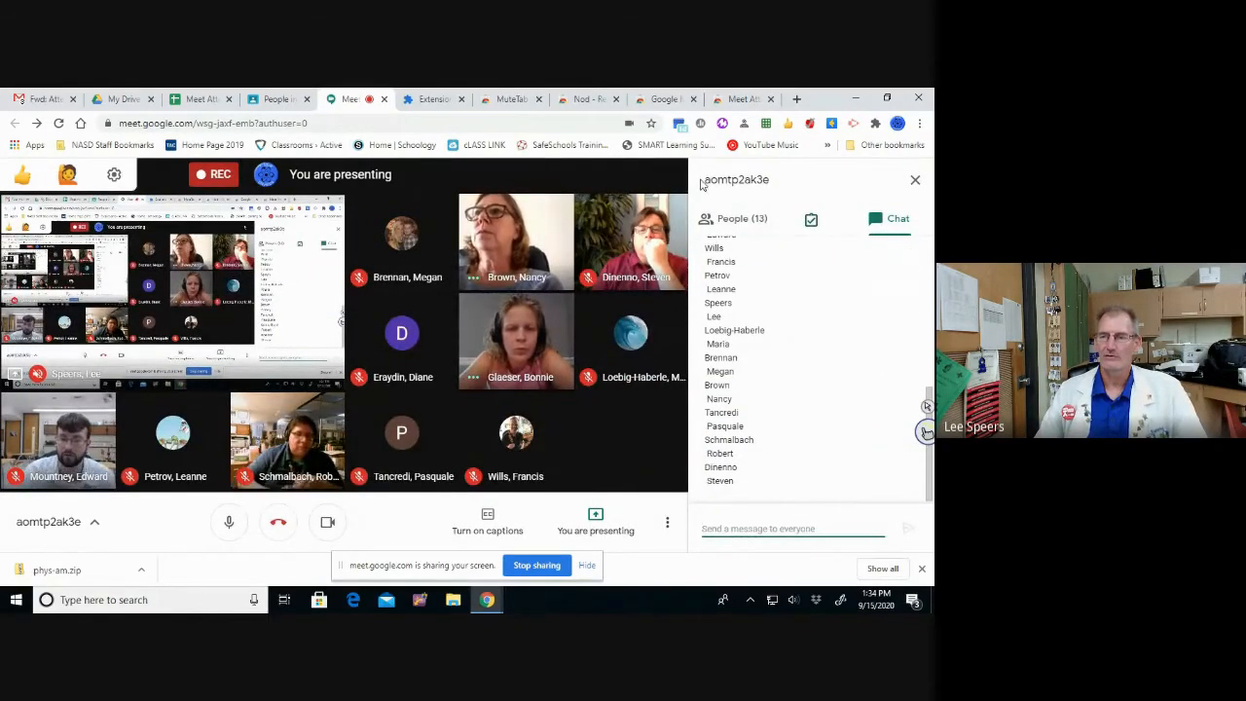
left_click(915, 184)
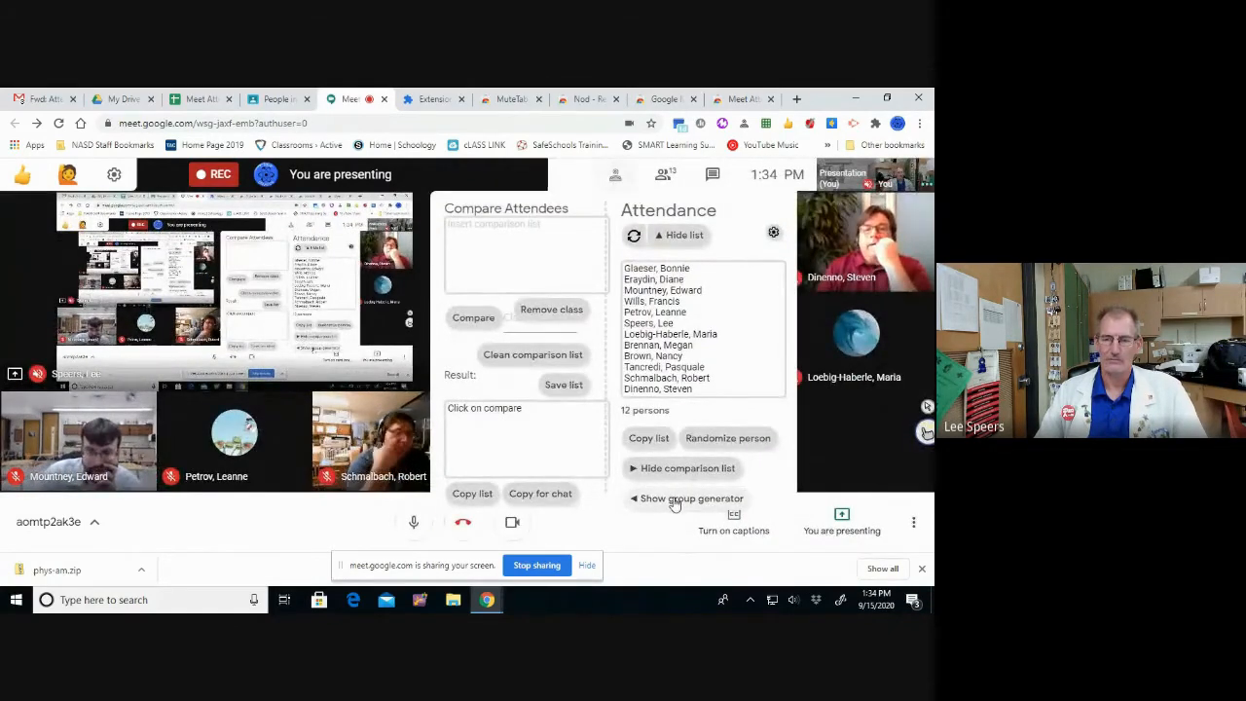
Step: Hide the comparison list and use the group generator to make random groups of 4 users
left_click(674, 500)
left_click(670, 470)
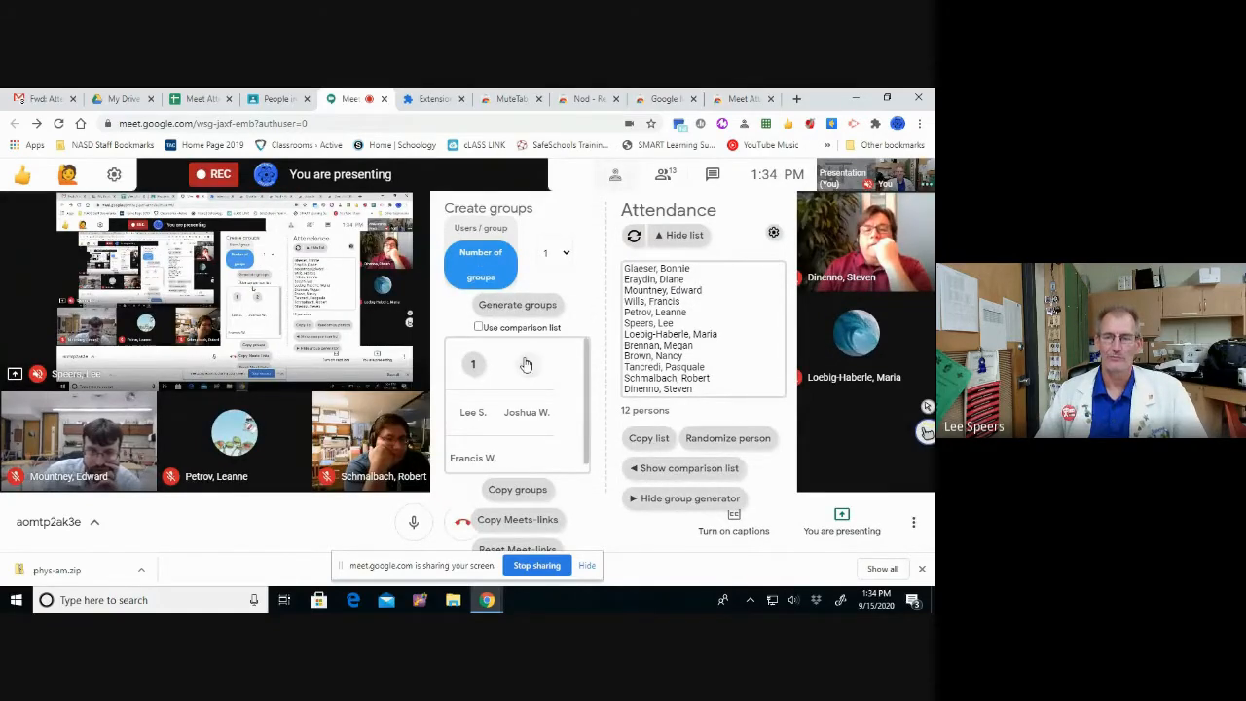
left_click(479, 228)
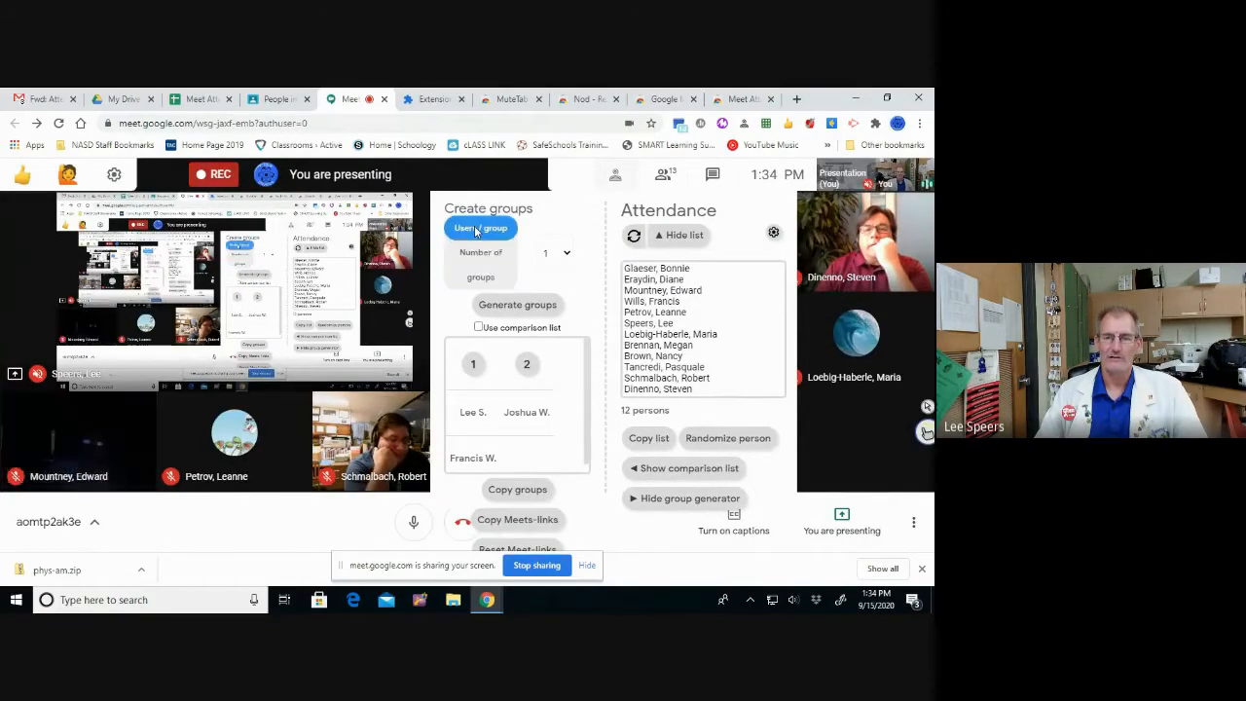
left_click(484, 277)
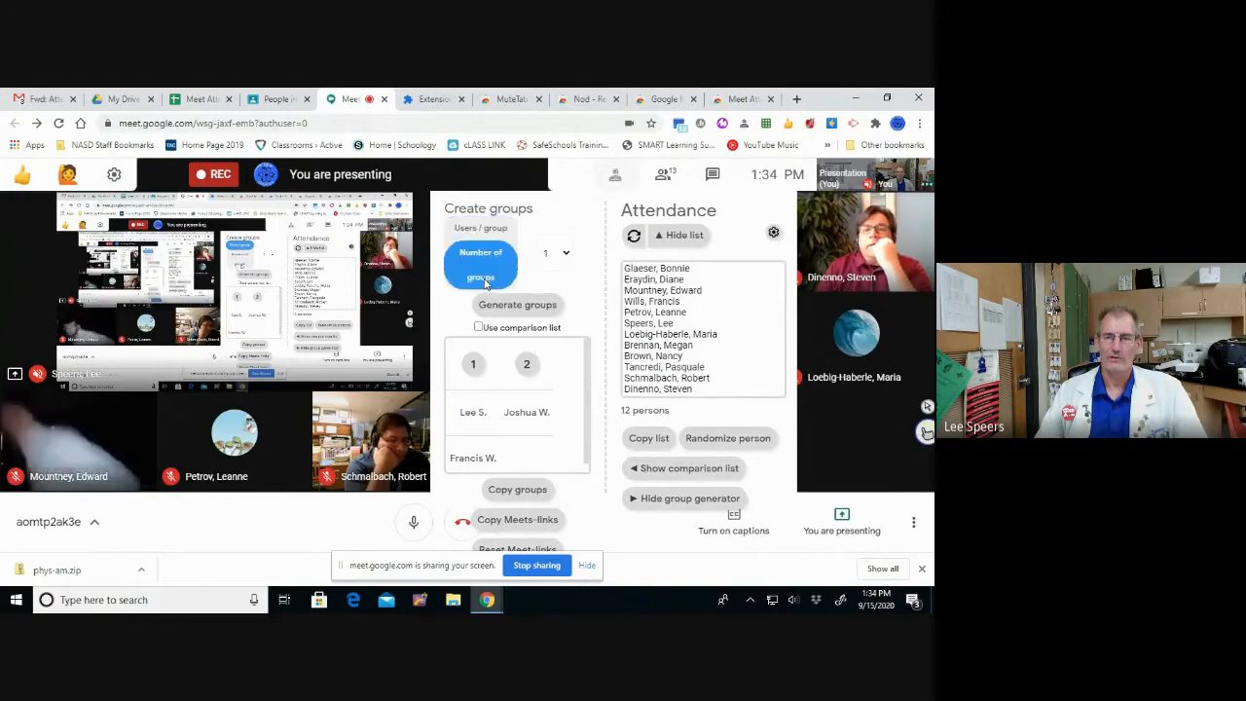
left_click(491, 231)
left_click(567, 254)
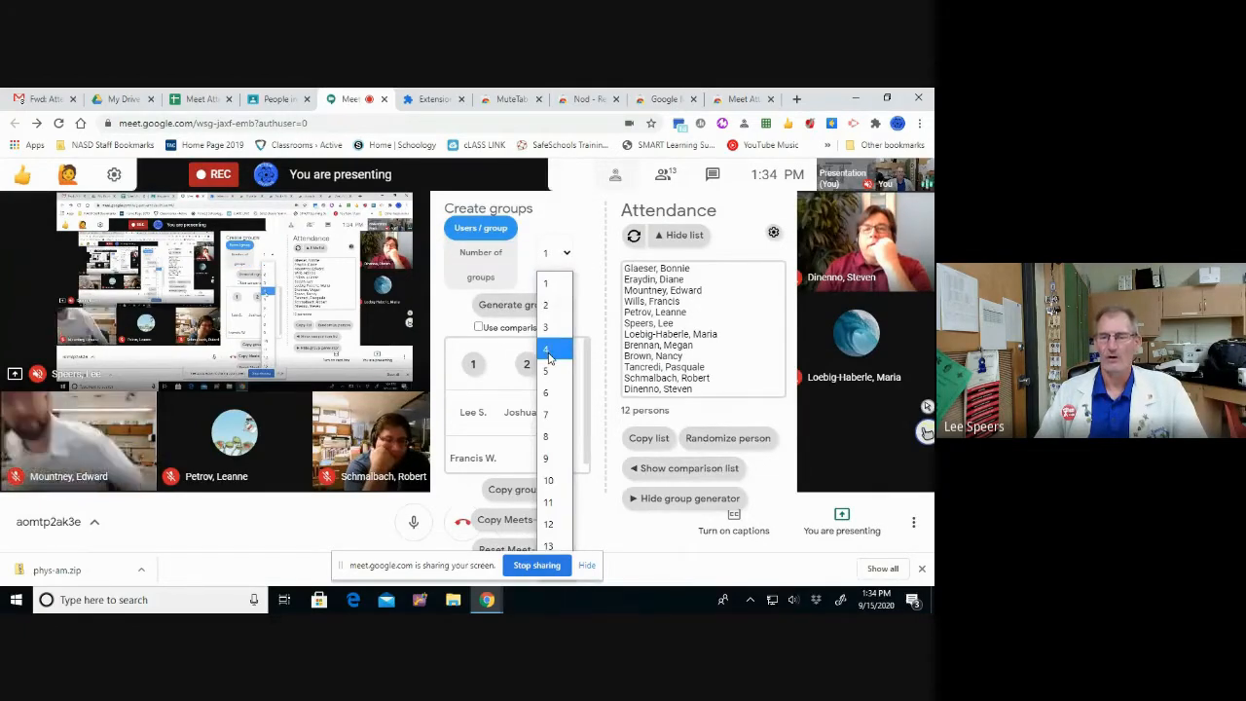
left_click(549, 357)
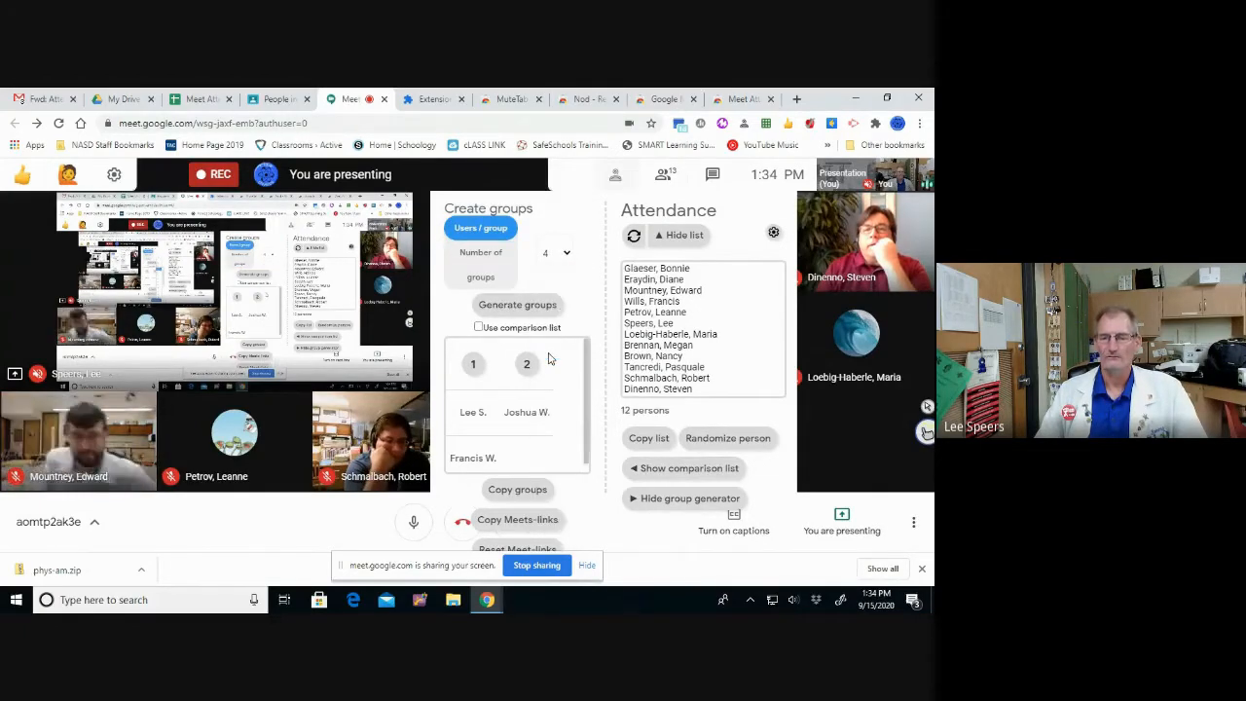
left_click(510, 308)
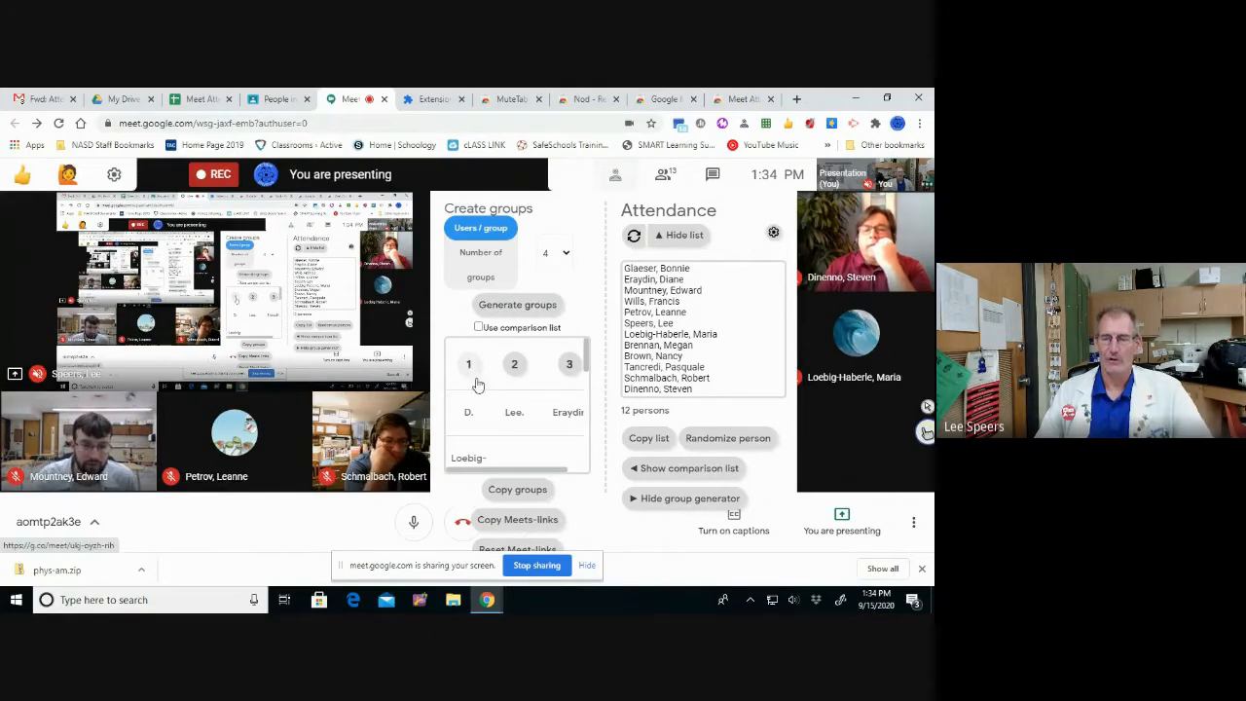
scroll(481, 399, "down", 5)
scroll(484, 416, "up", 5)
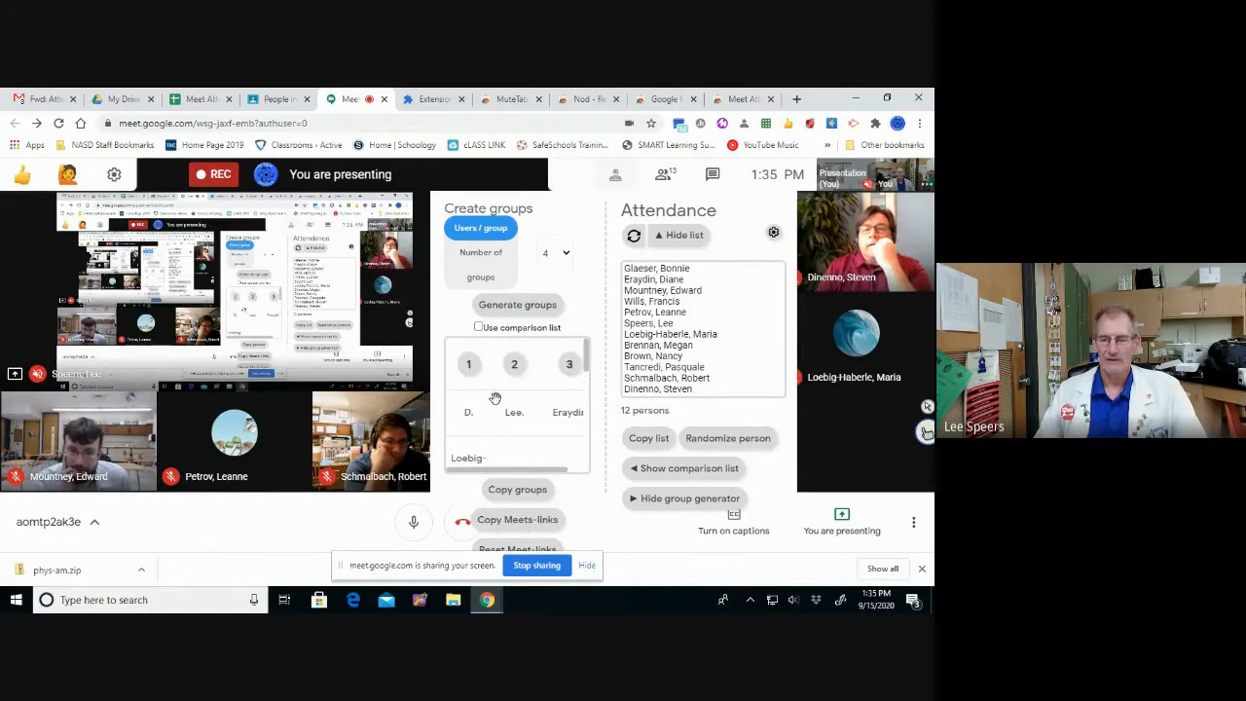
Step: Copy the generated group lists, send them to everyone in chat, then reopen the group generator
left_click(510, 491)
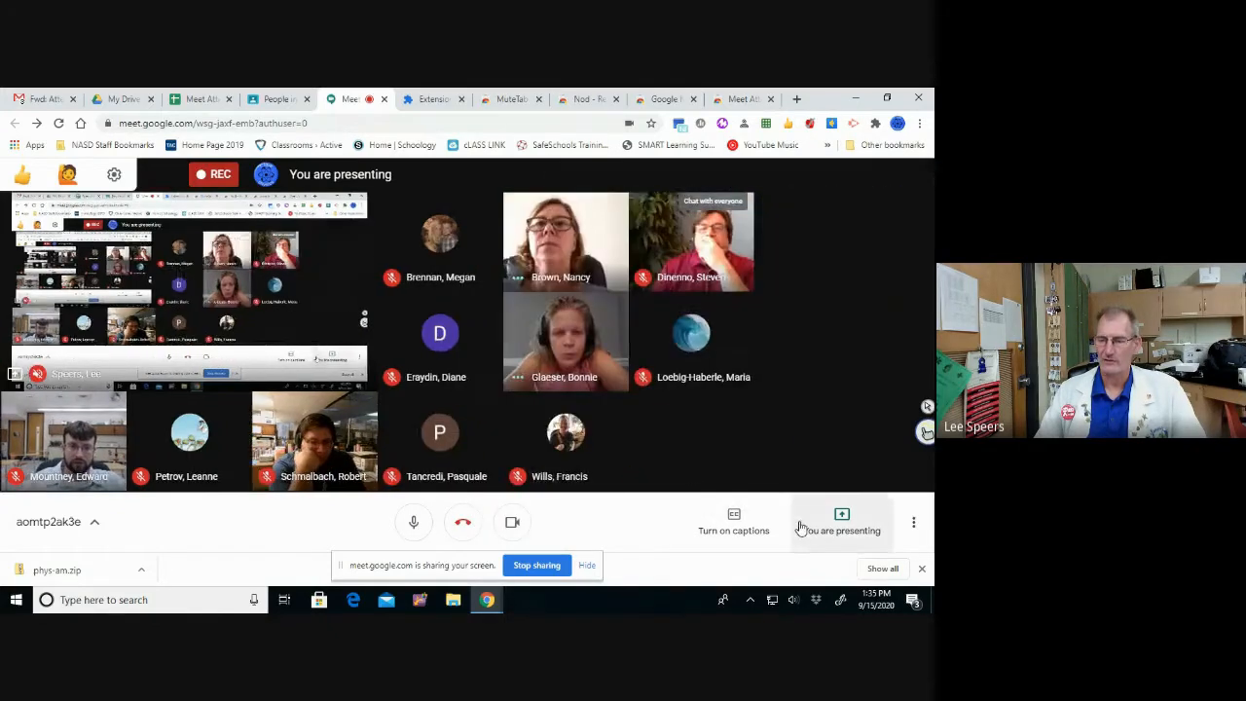
left_click(734, 523)
key("ctrl+v")
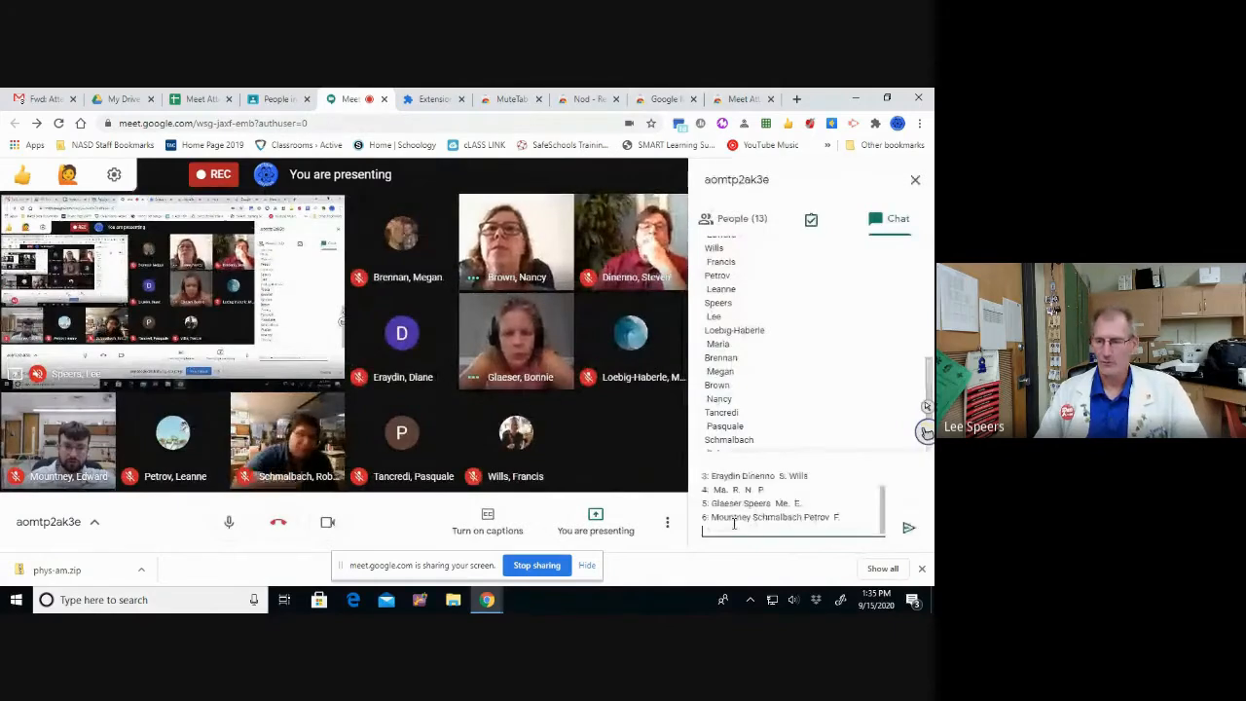
left_click(909, 527)
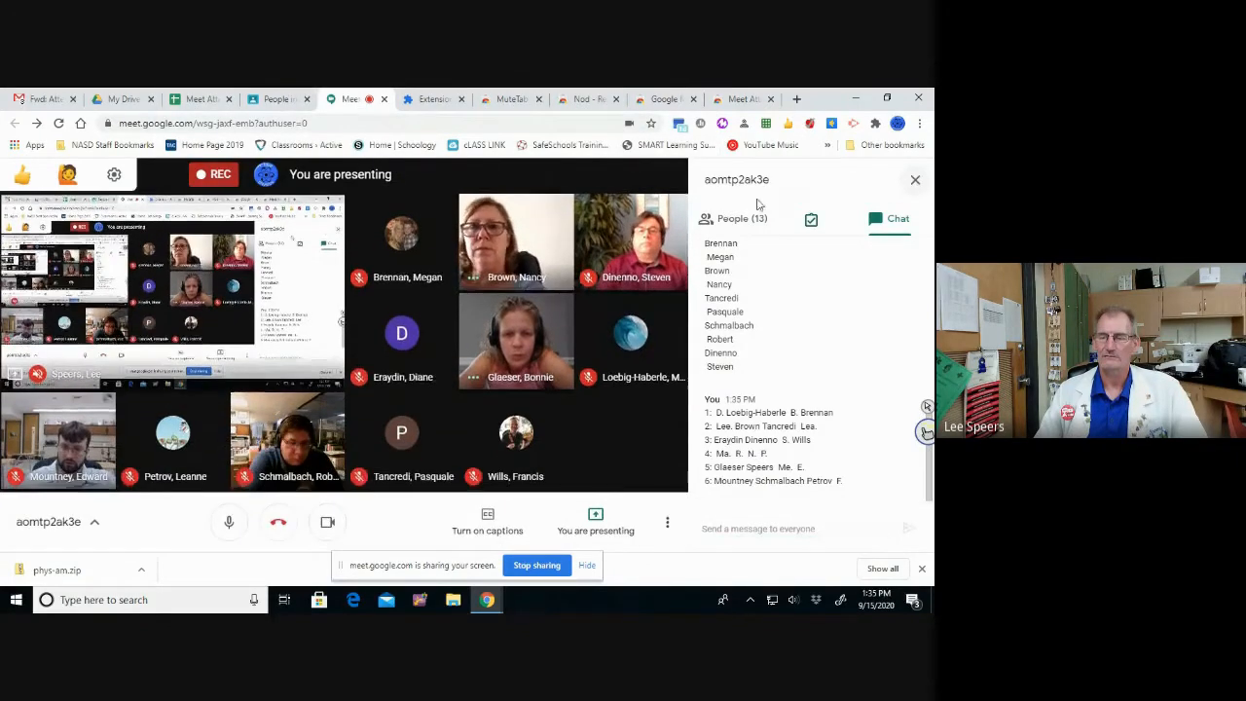
left_click(811, 218)
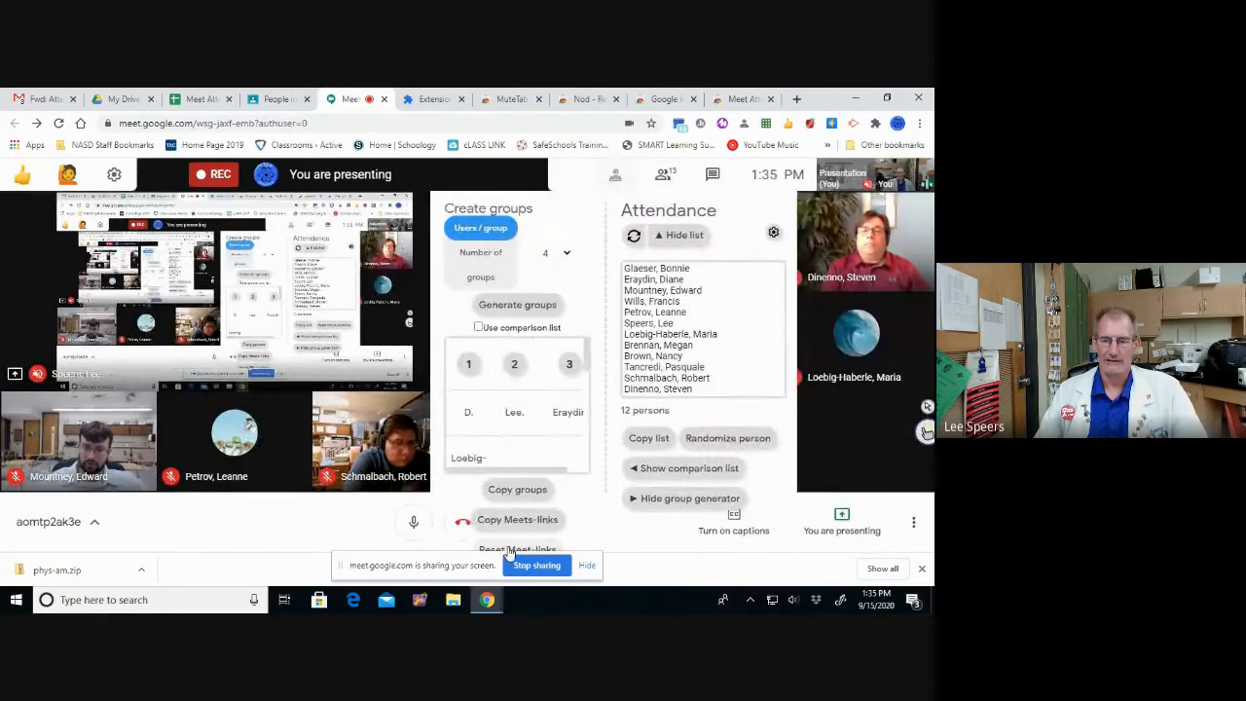
Step: Reset the groups' Meet links, hide the sharing notice, and dismiss the regenerate-groups reminder
left_click(511, 551)
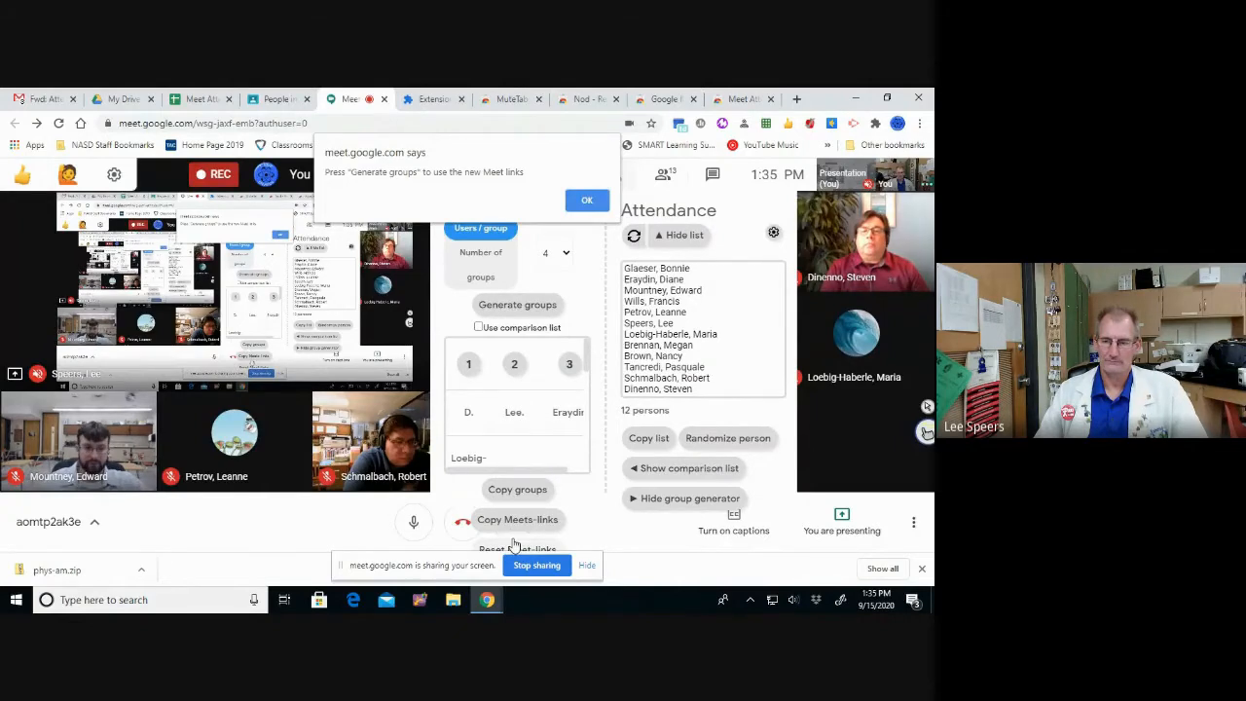
left_click(585, 566)
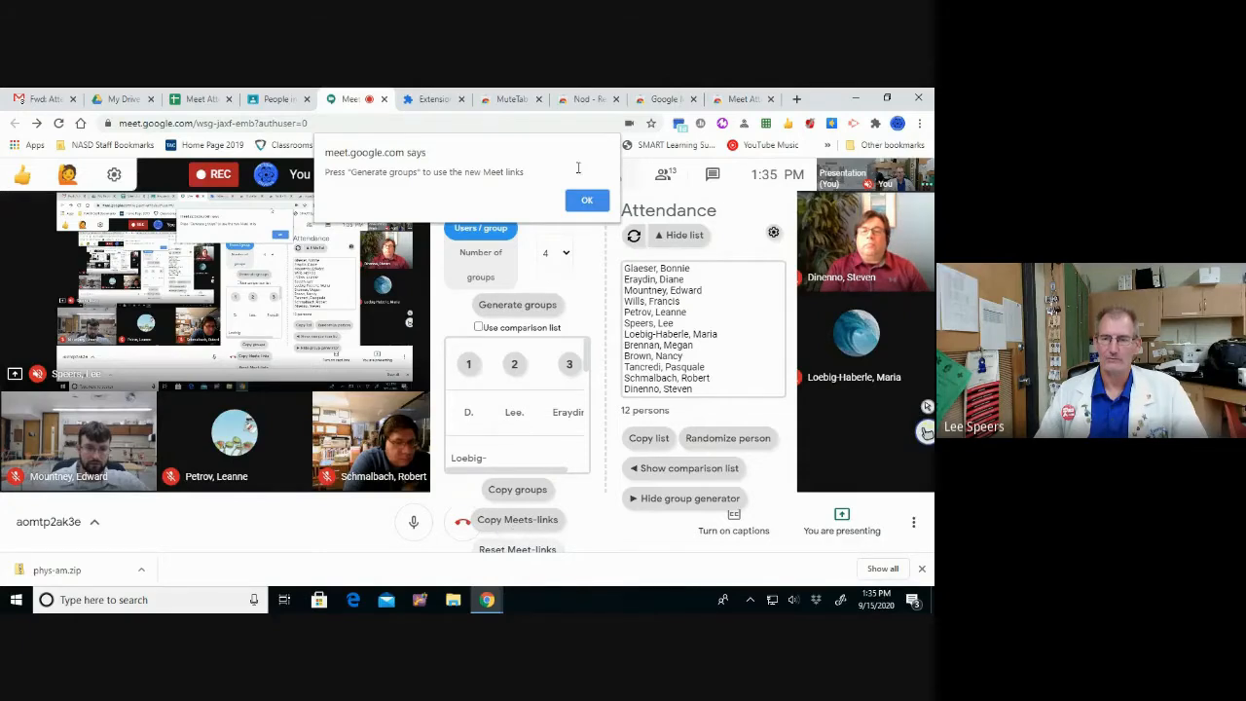
left_click(587, 200)
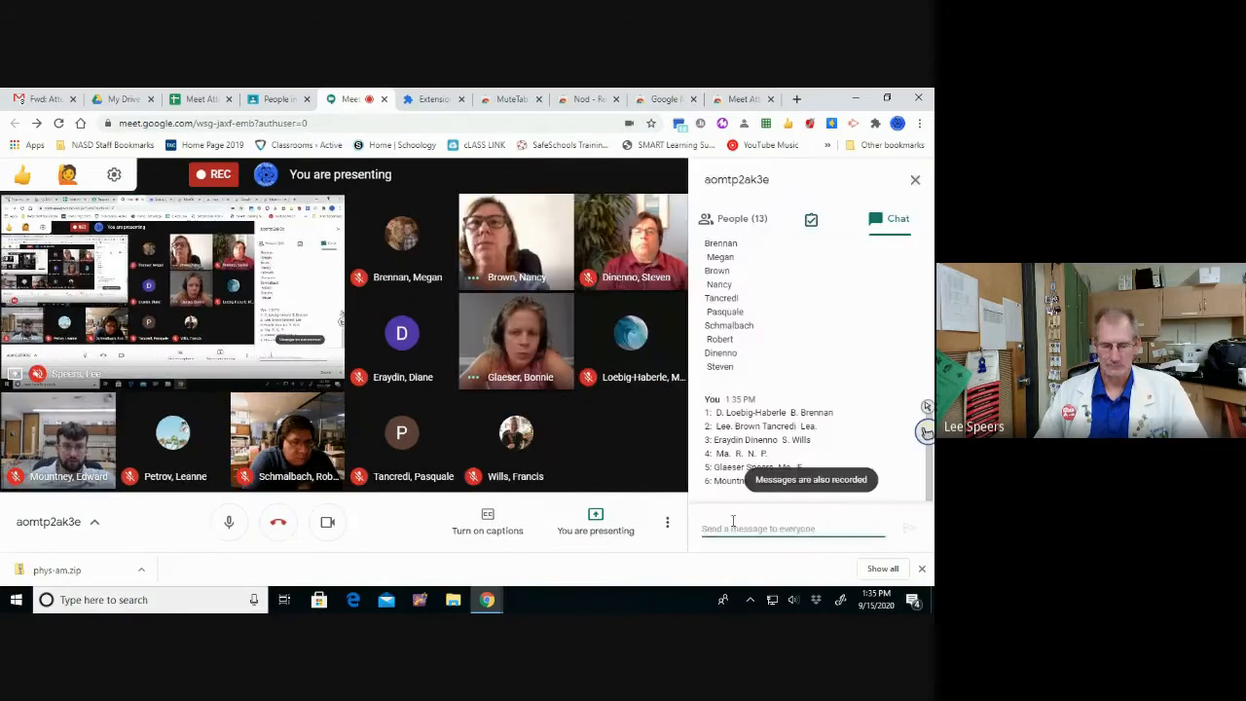
Step: Send the numbered group list to everyone in chat again, then return to the chat view
key("ctrl+v")
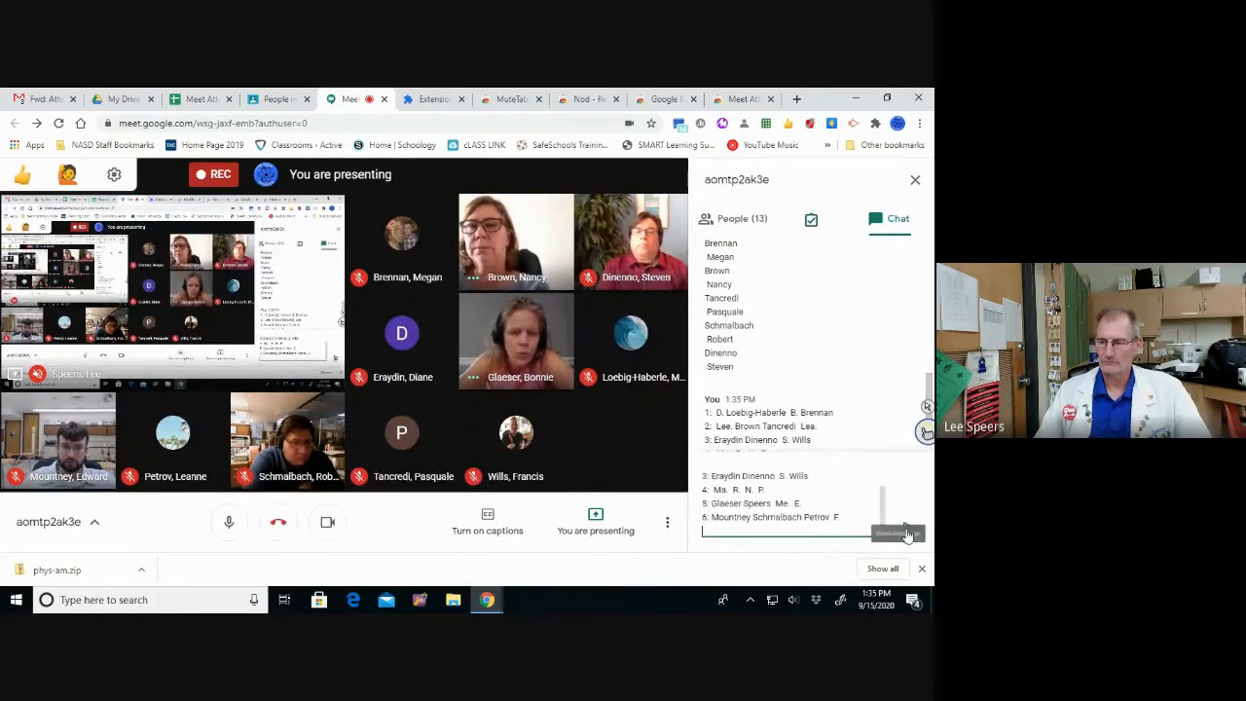
left_click(906, 534)
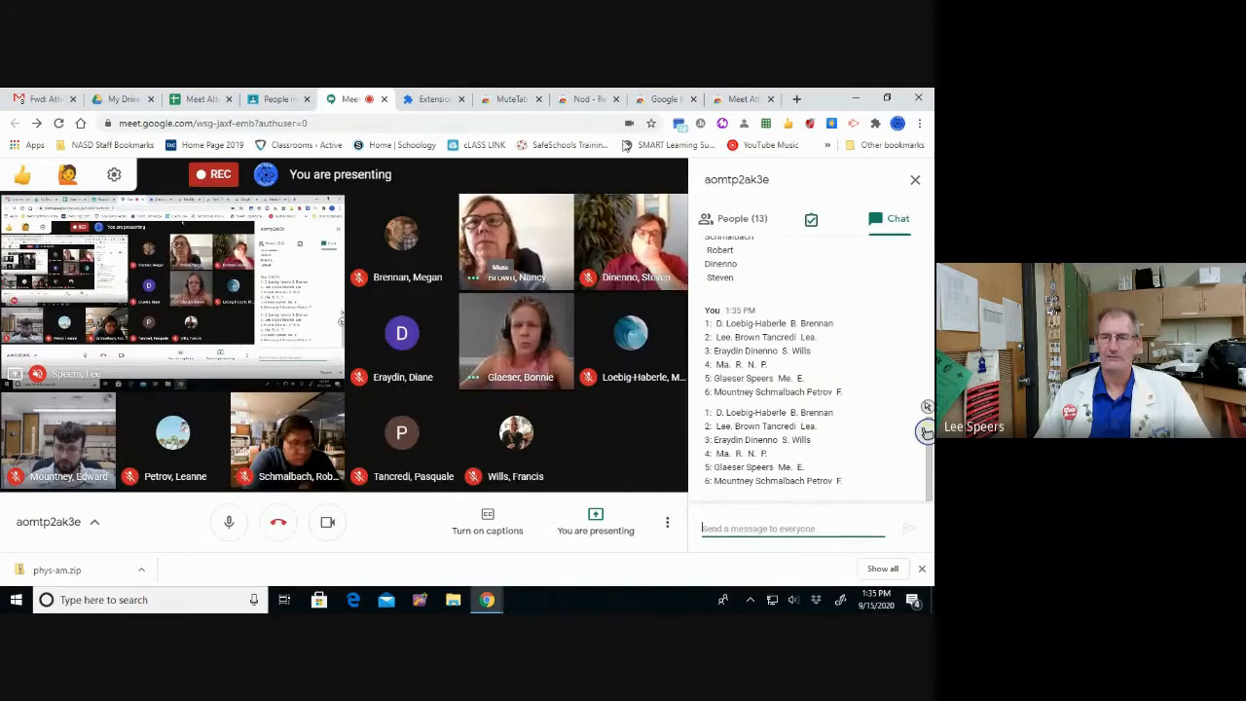
left_click(808, 177)
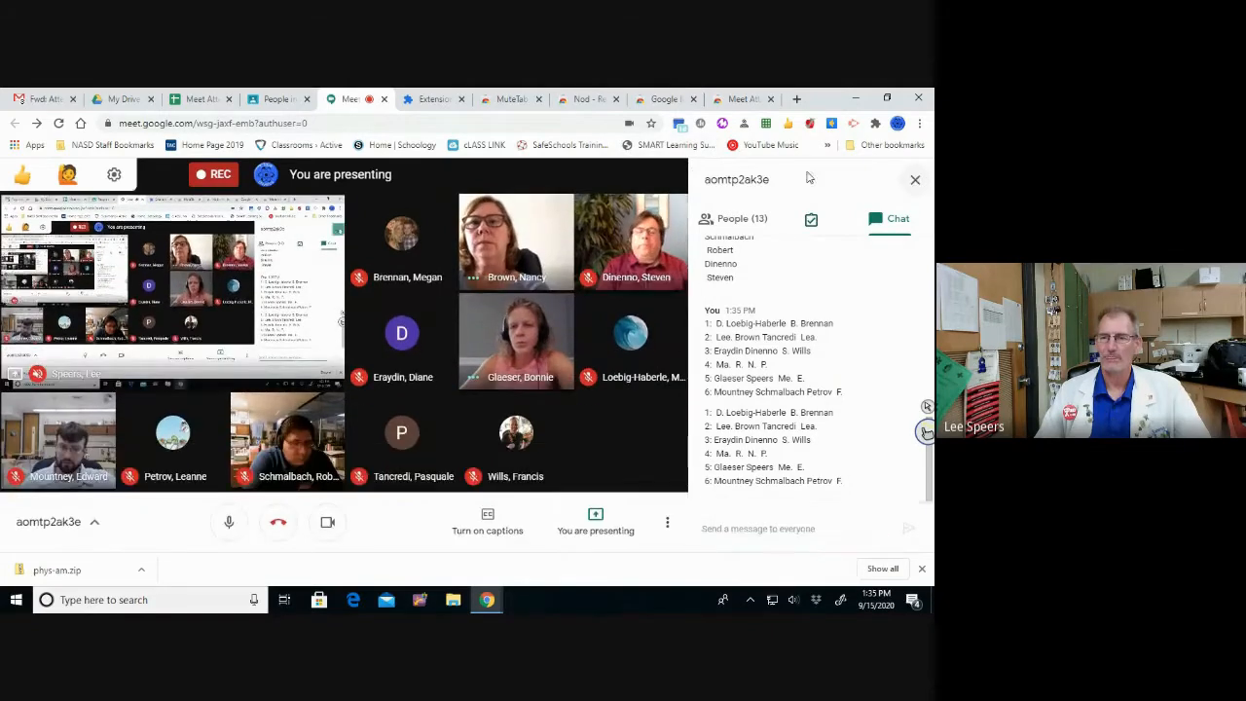
left_click(915, 179)
left_click(613, 183)
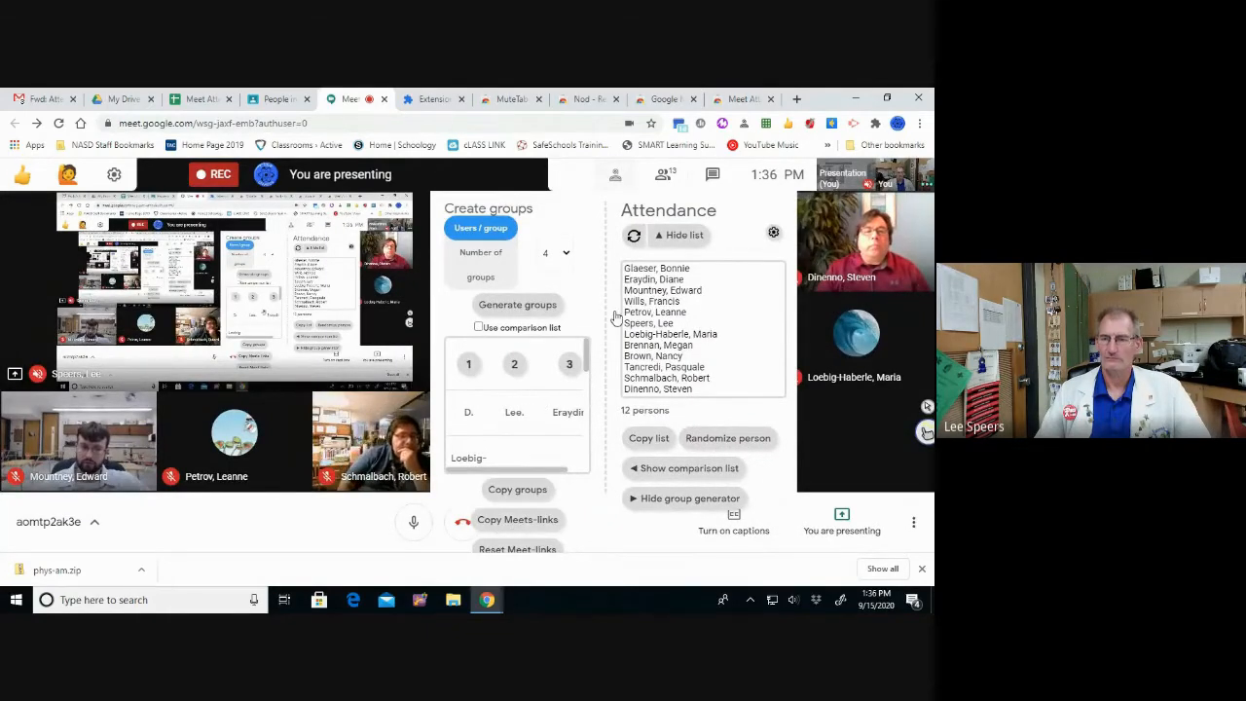
left_click(615, 174)
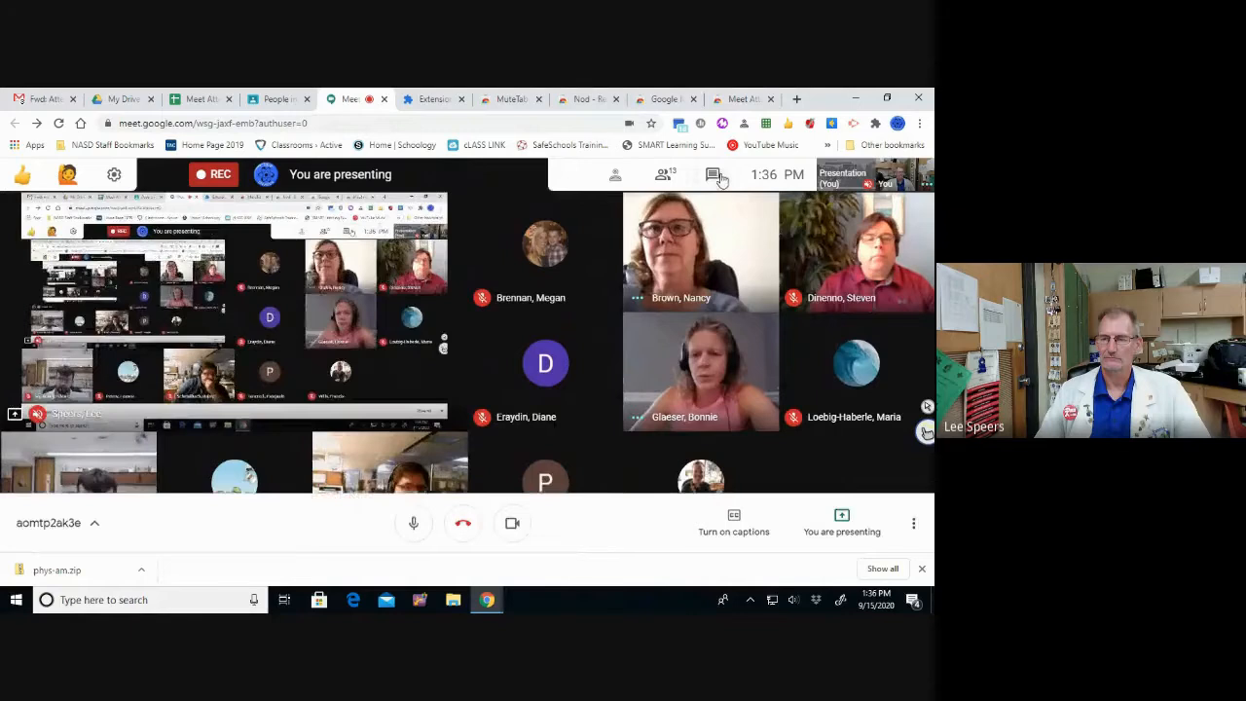
left_click(713, 176)
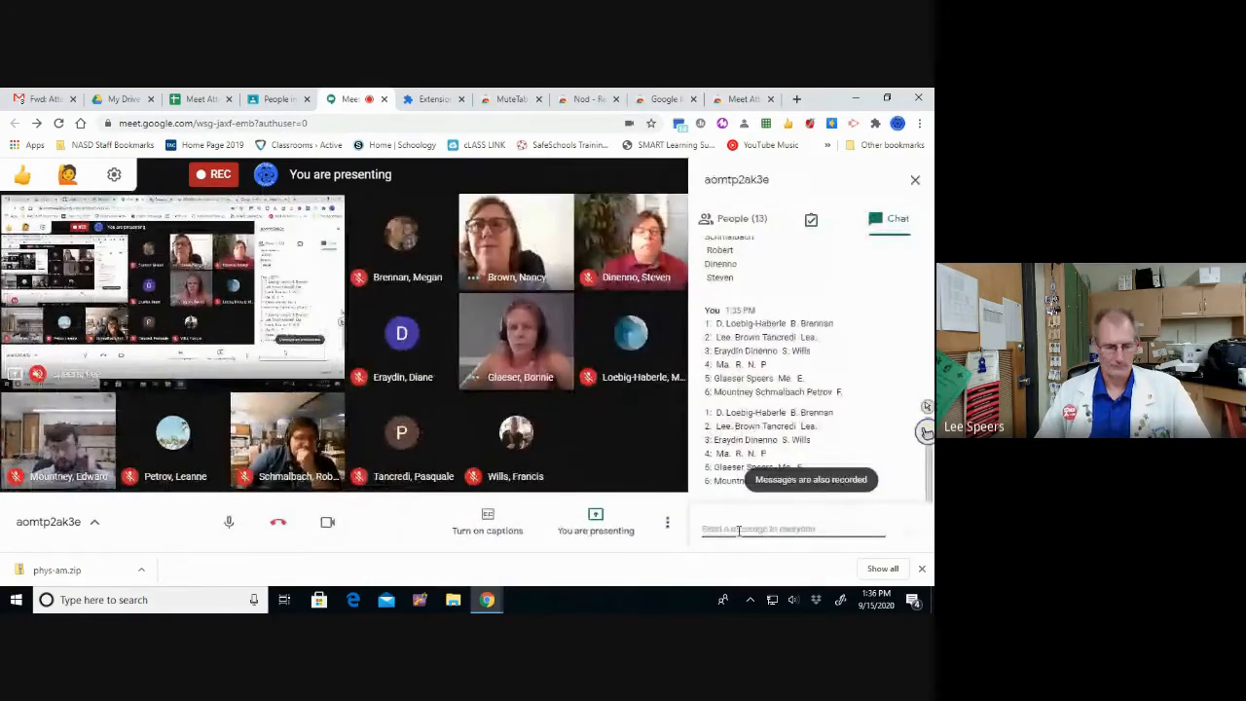
Step: Delete a newly pasted group list from the chat draft, close chat, and show the attendance panel
left_click(739, 531)
key("ctrl+v")
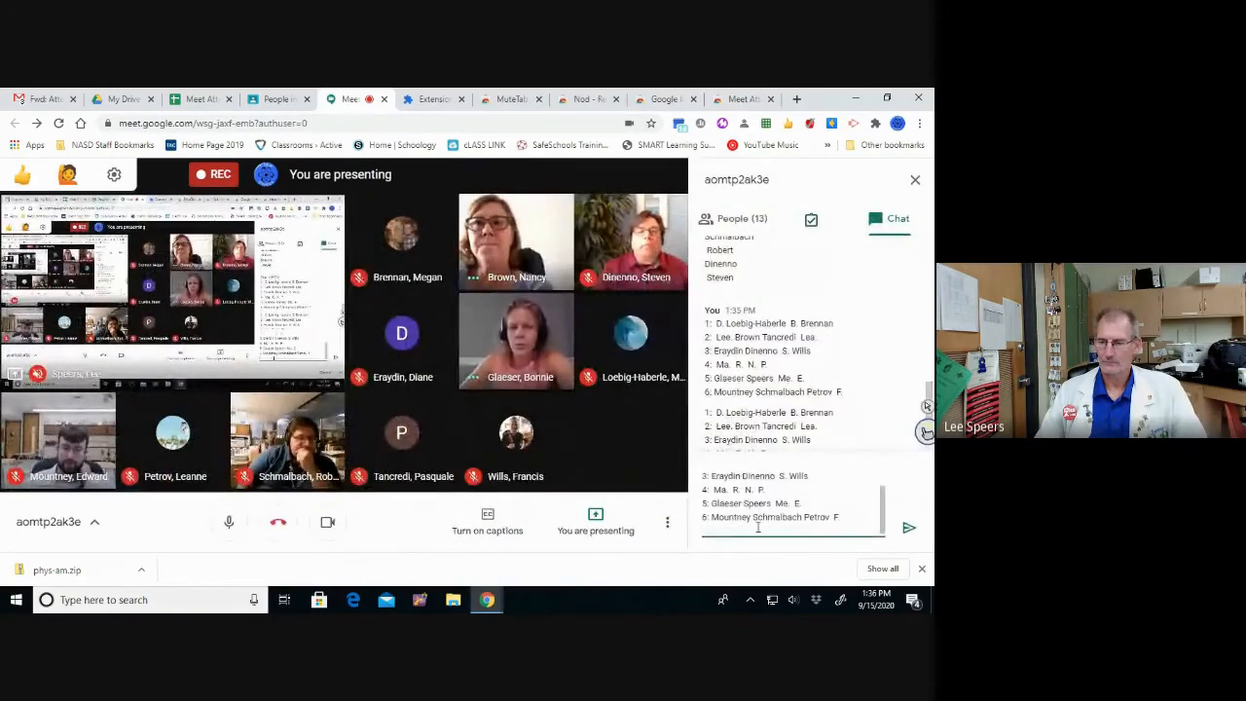
key("BackSpace")
key("BackSpace")
key("BackSpace")
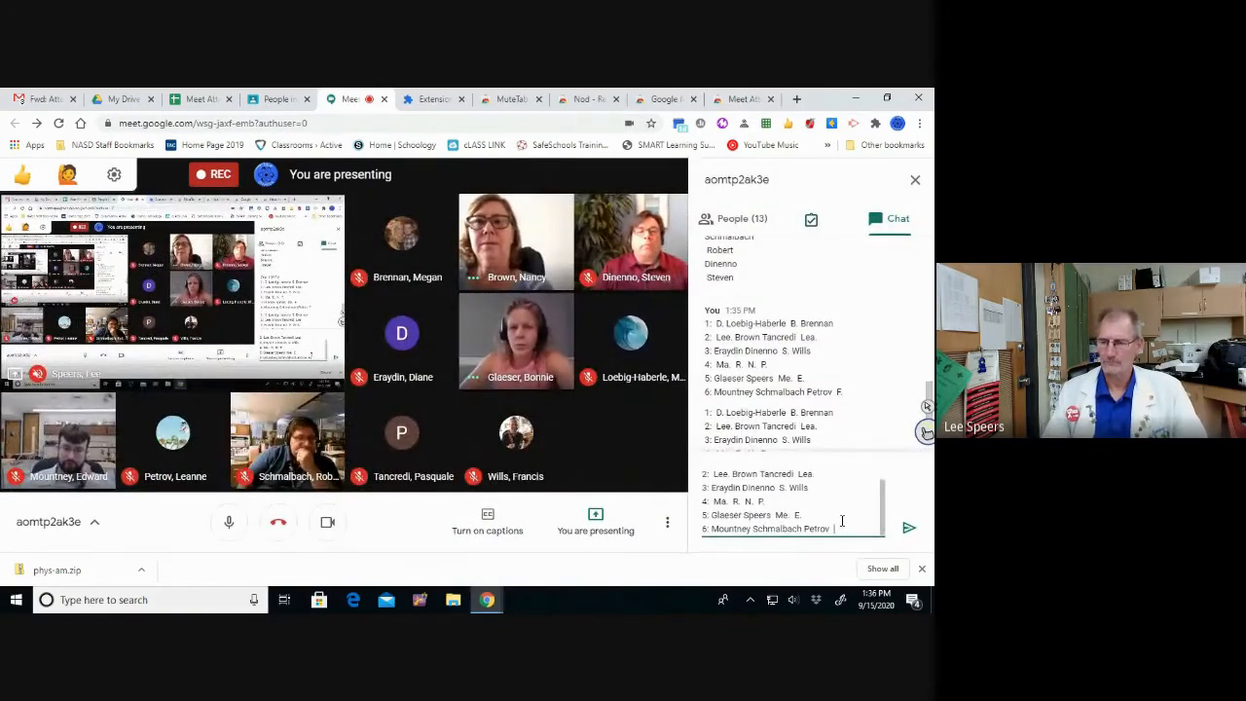
key("BackSpace")
key("BackSpace")
key("BackSpace")
key("BackSpace")
key("BackSpace")
key("BackSpace")
key("BackSpace")
key("BackSpace")
key("BackSpace")
key("BackSpace")
key("BackSpace")
key("BackSpace")
key("BackSpace")
key("BackSpace")
key("BackSpace")
key("BackSpace")
key("BackSpace")
key("BackSpace")
key("BackSpace")
key("BackSpace")
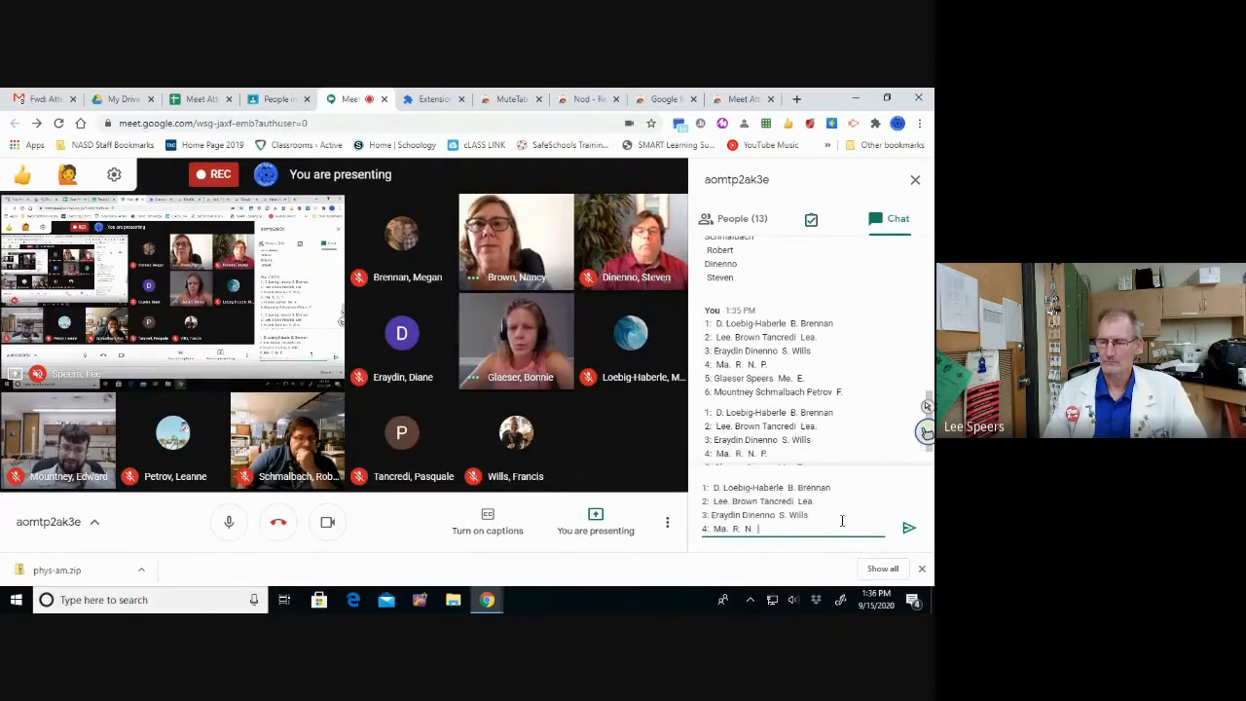
key("BackSpace")
key("BackSpace")
key("BackSpace")
key("BackSpace")
key("BackSpace")
key("BackSpace")
key("BackSpace")
key("BackSpace")
key("BackSpace")
key("BackSpace")
key("BackSpace")
key("BackSpace")
key("BackSpace")
key("BackSpace")
key("BackSpace")
key("BackSpace")
key("BackSpace")
key("BackSpace")
key("BackSpace")
key("BackSpace")
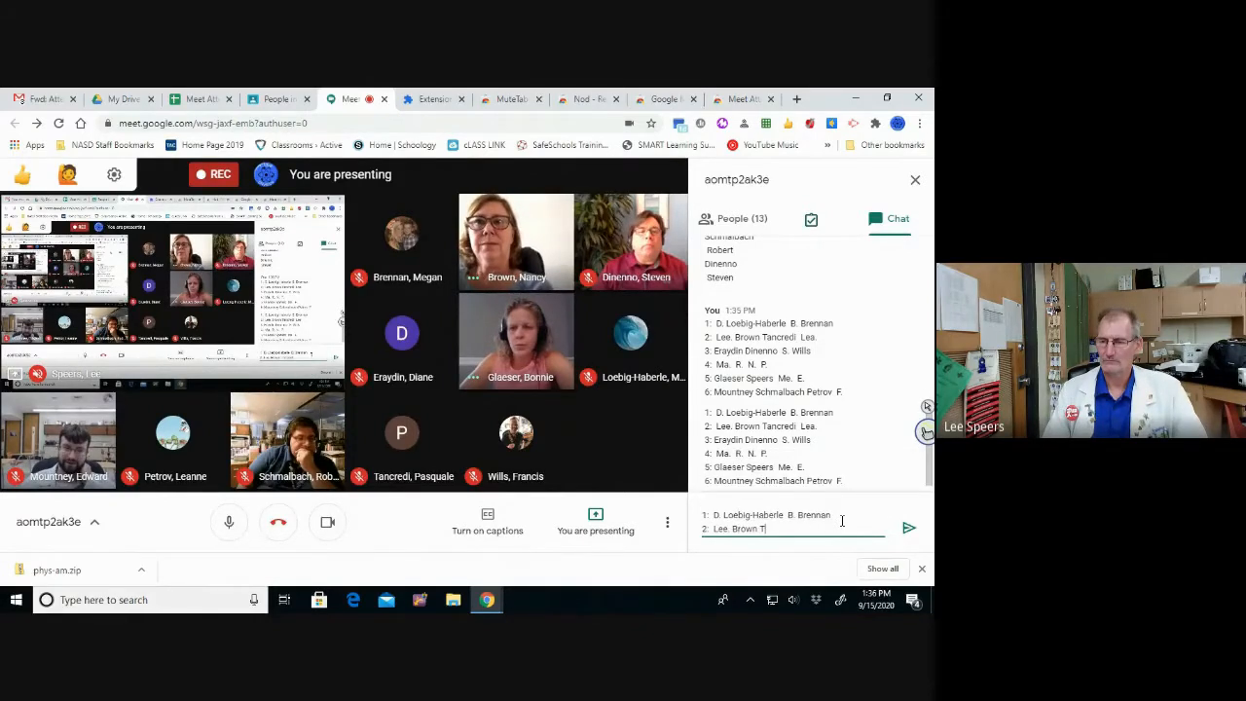
key("BackSpace")
key("BackSpace")
key("BackSpace")
key("BackSpace")
key("BackSpace")
key("BackSpace")
key("BackSpace")
key("BackSpace")
key("BackSpace")
key("BackSpace")
key("BackSpace")
key("BackSpace")
key("BackSpace")
key("BackSpace")
key("BackSpace")
key("BackSpace")
key("BackSpace")
key("BackSpace")
key("BackSpace")
key("BackSpace")
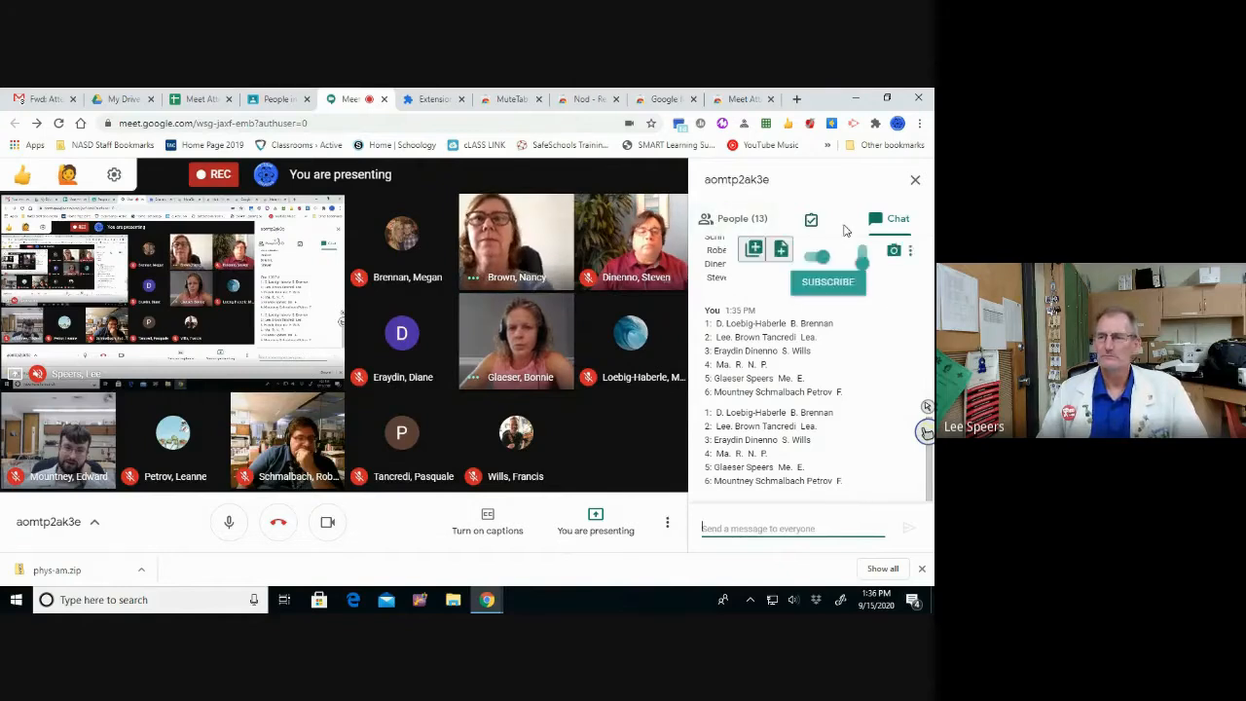
left_click(915, 181)
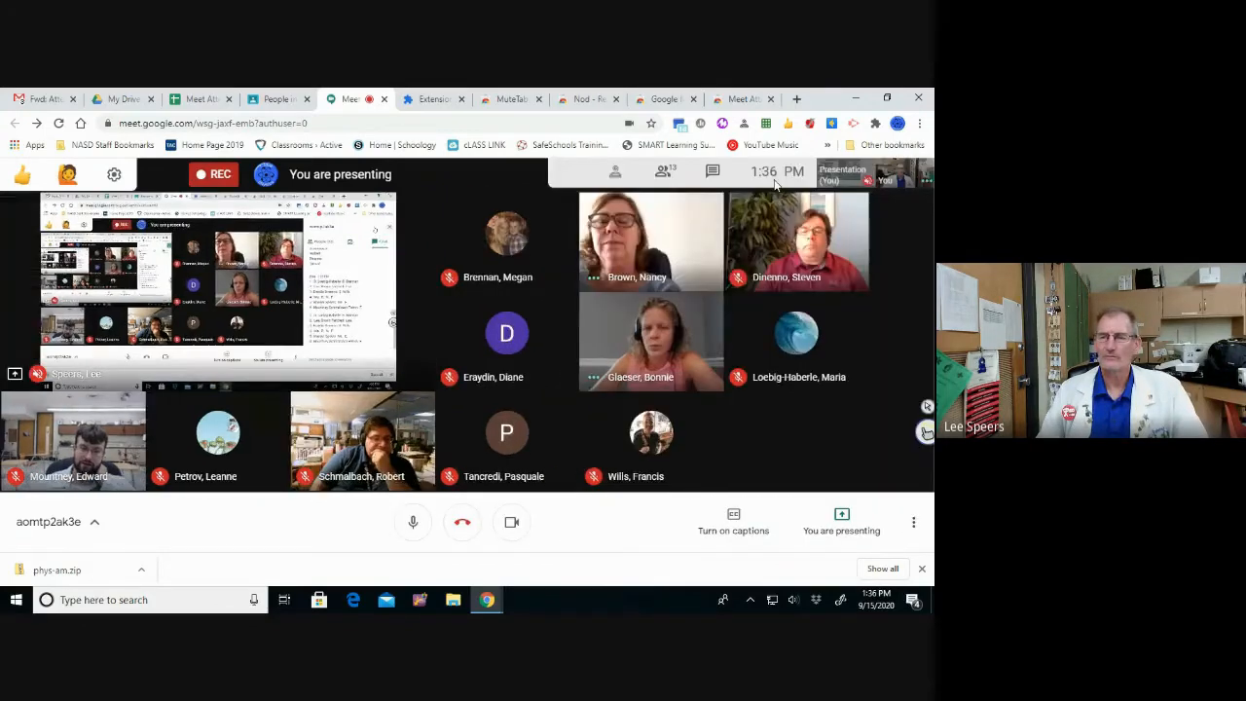
left_click(615, 178)
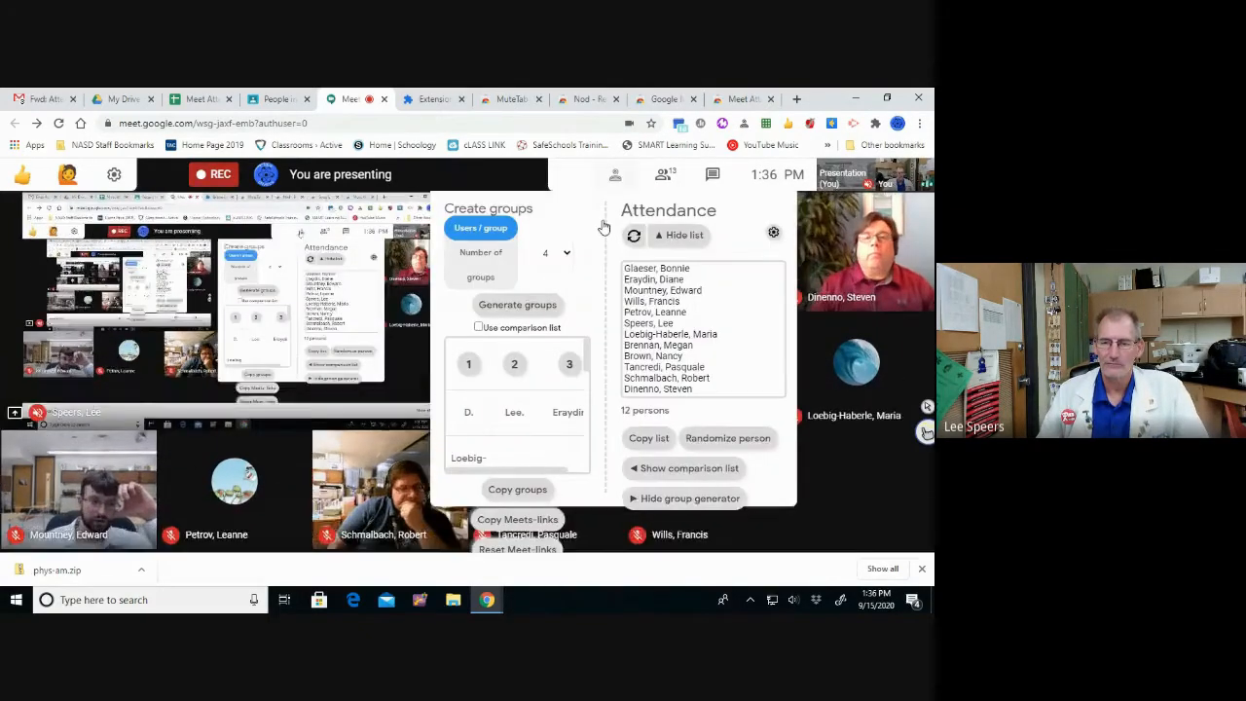
Step: Open group 1's breakout Meet link in a new tab, then go back to the main call tab
left_click(470, 368)
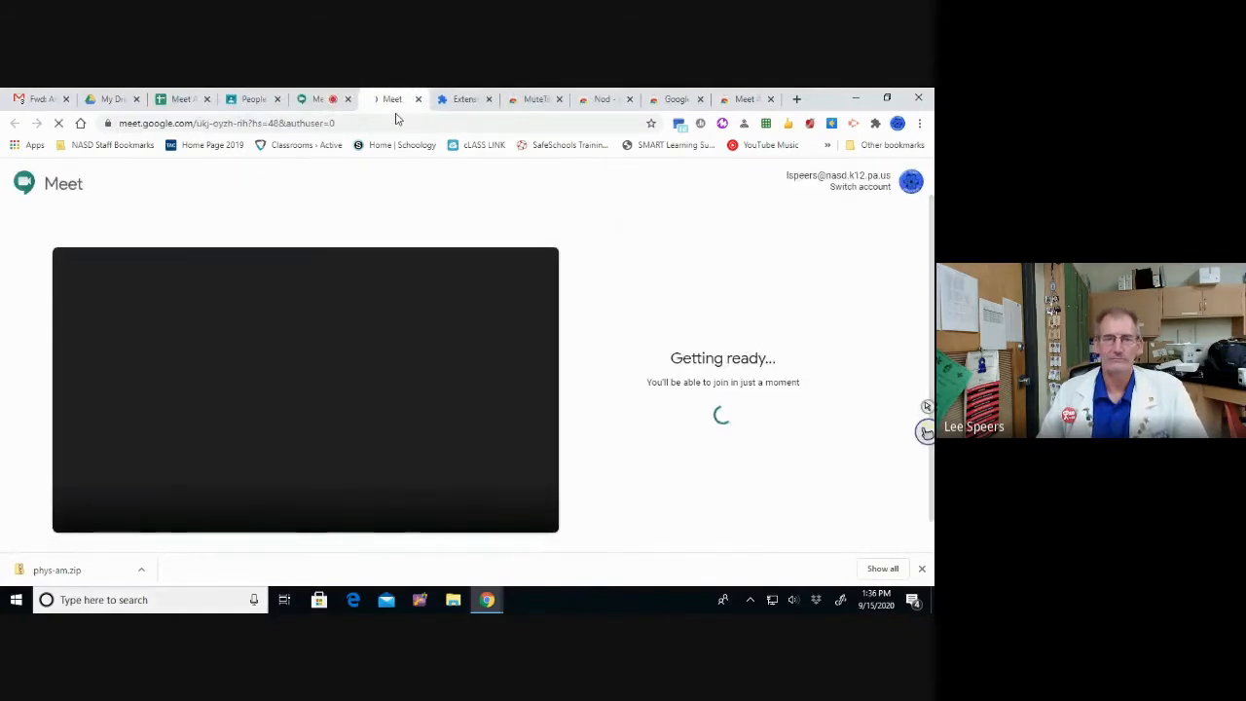
left_click(319, 102)
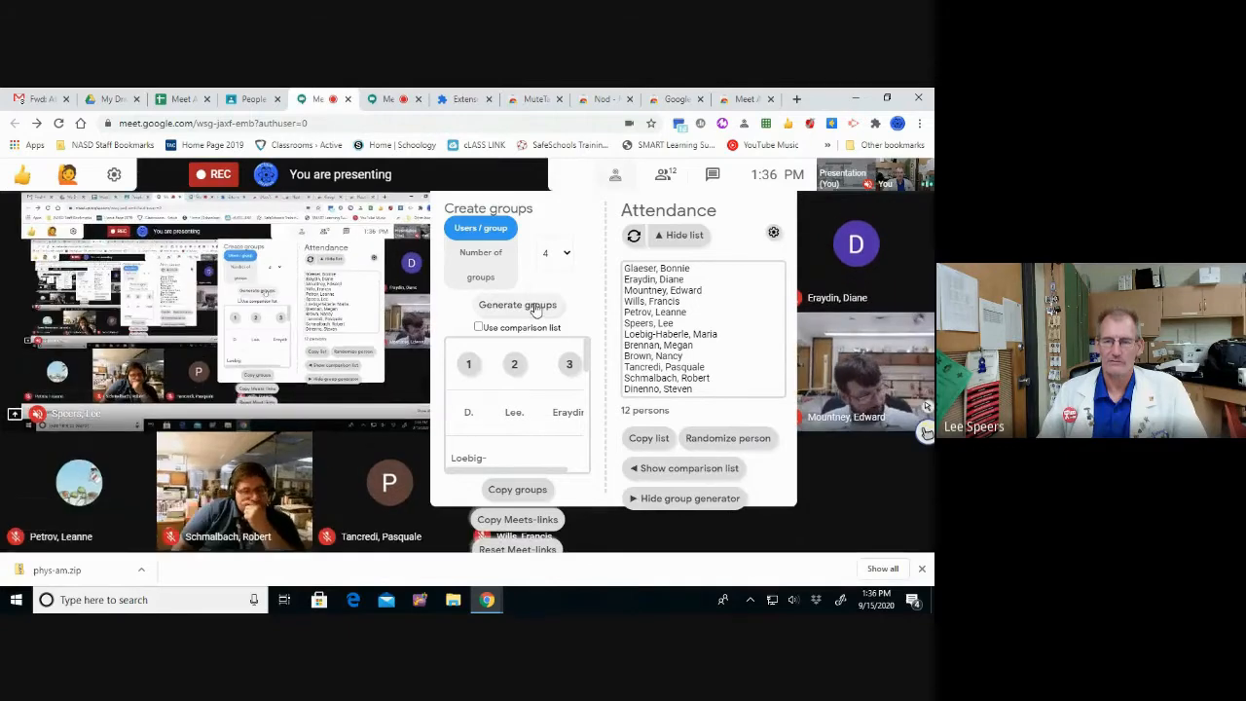
Step: Generate a new set of groups and send the six numbered group Meet links to everyone in chat
left_click(535, 310)
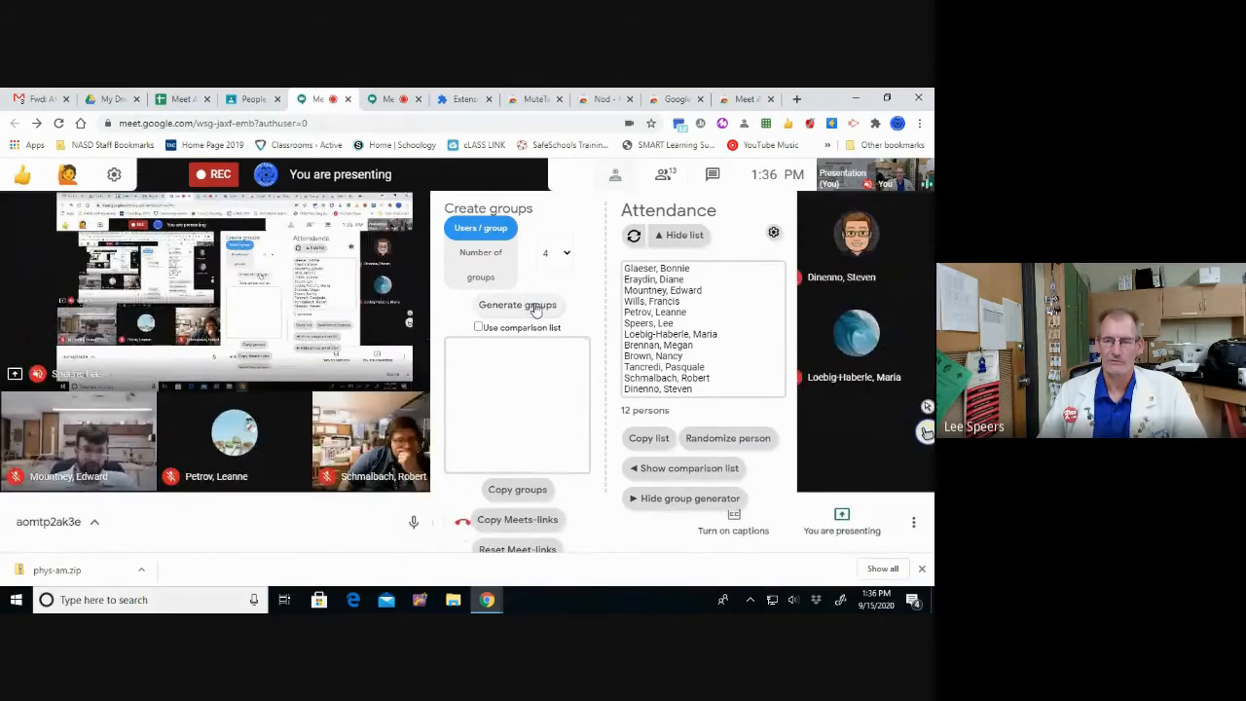
left_click(535, 310)
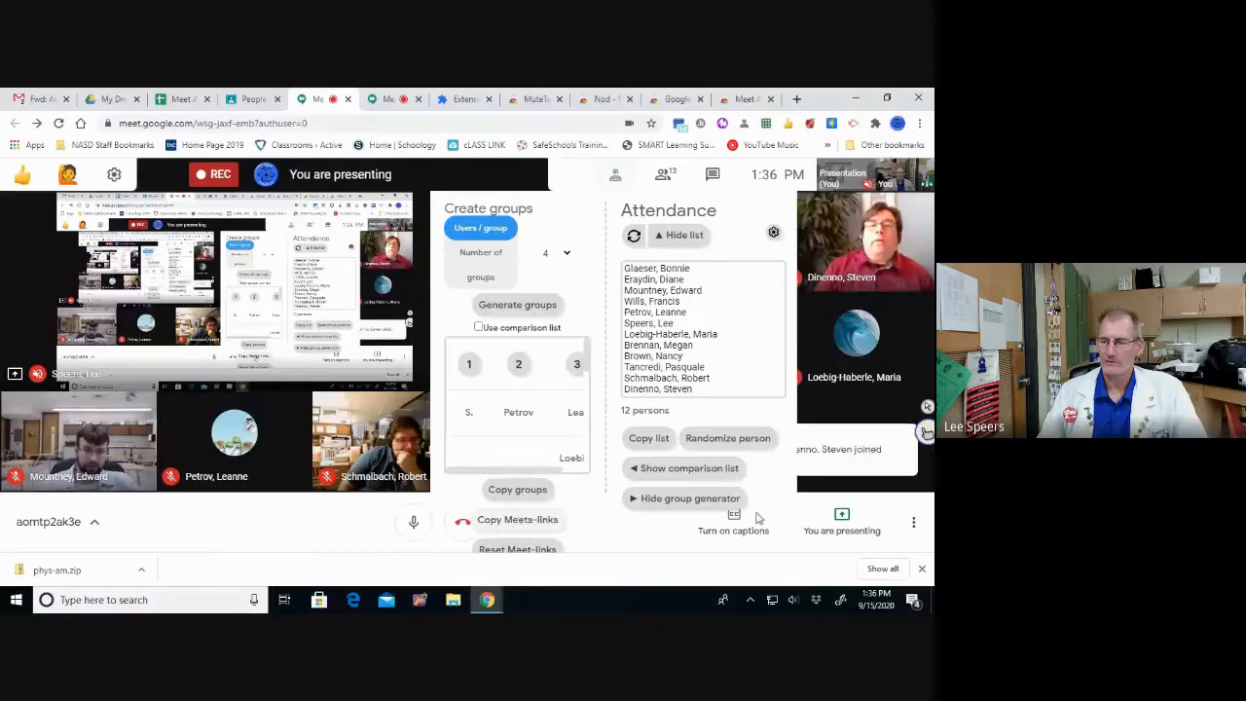
left_click(766, 124)
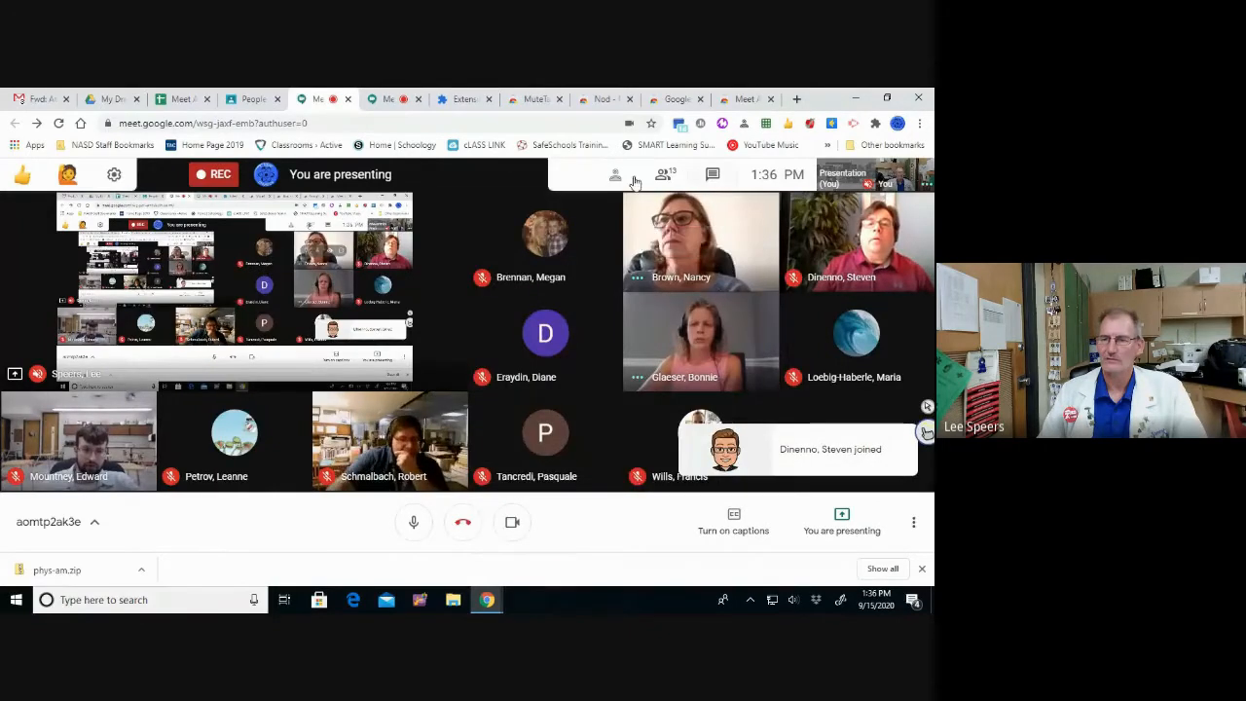
left_click(765, 125)
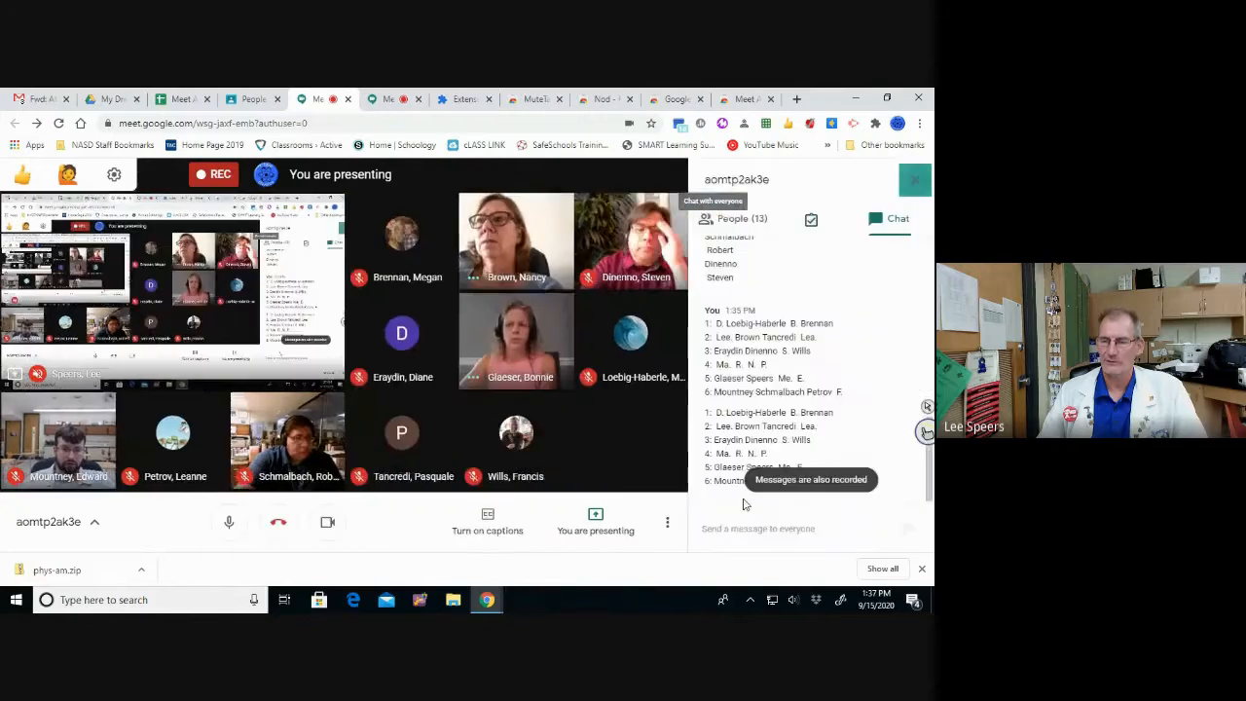
left_click(736, 524)
key("ctrl+v")
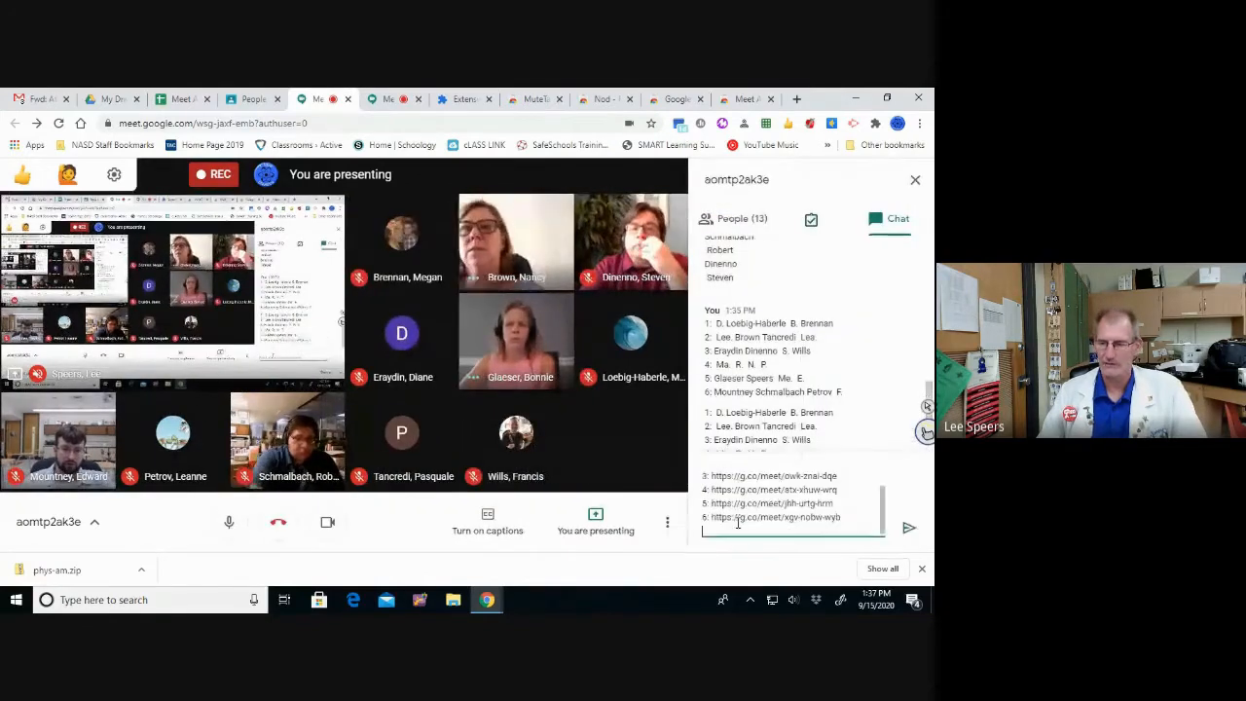
left_click(909, 527)
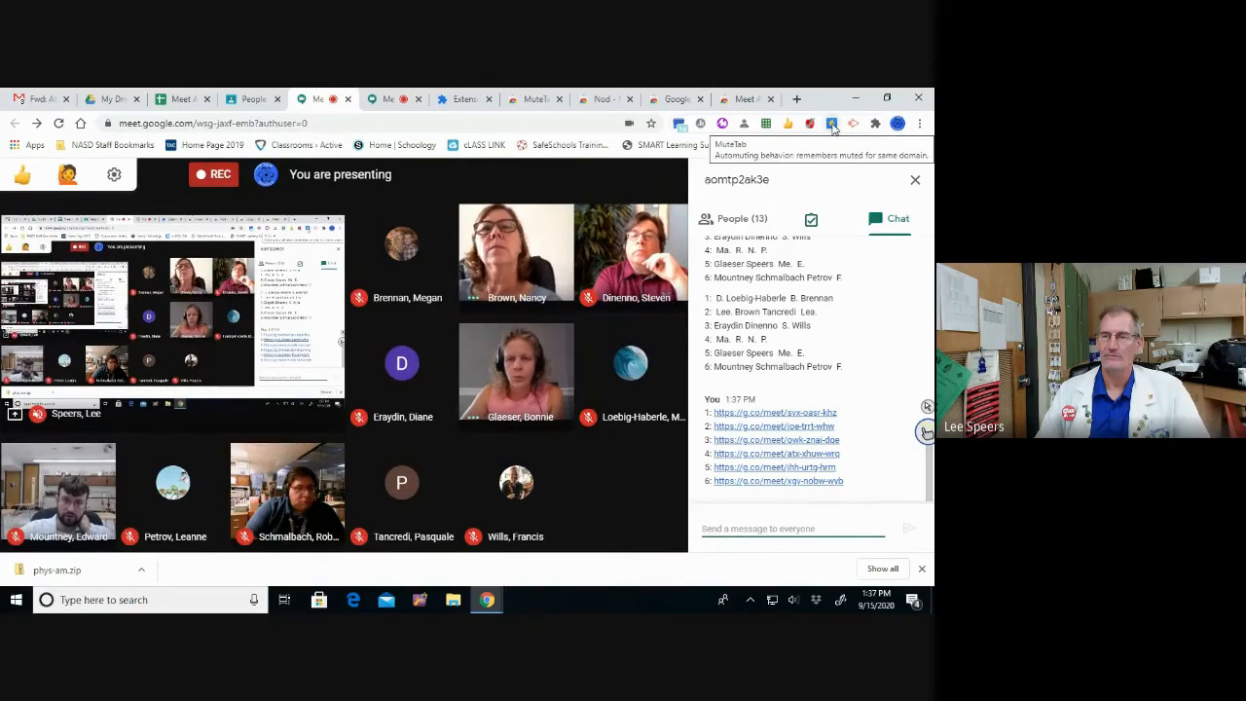
left_click(832, 124)
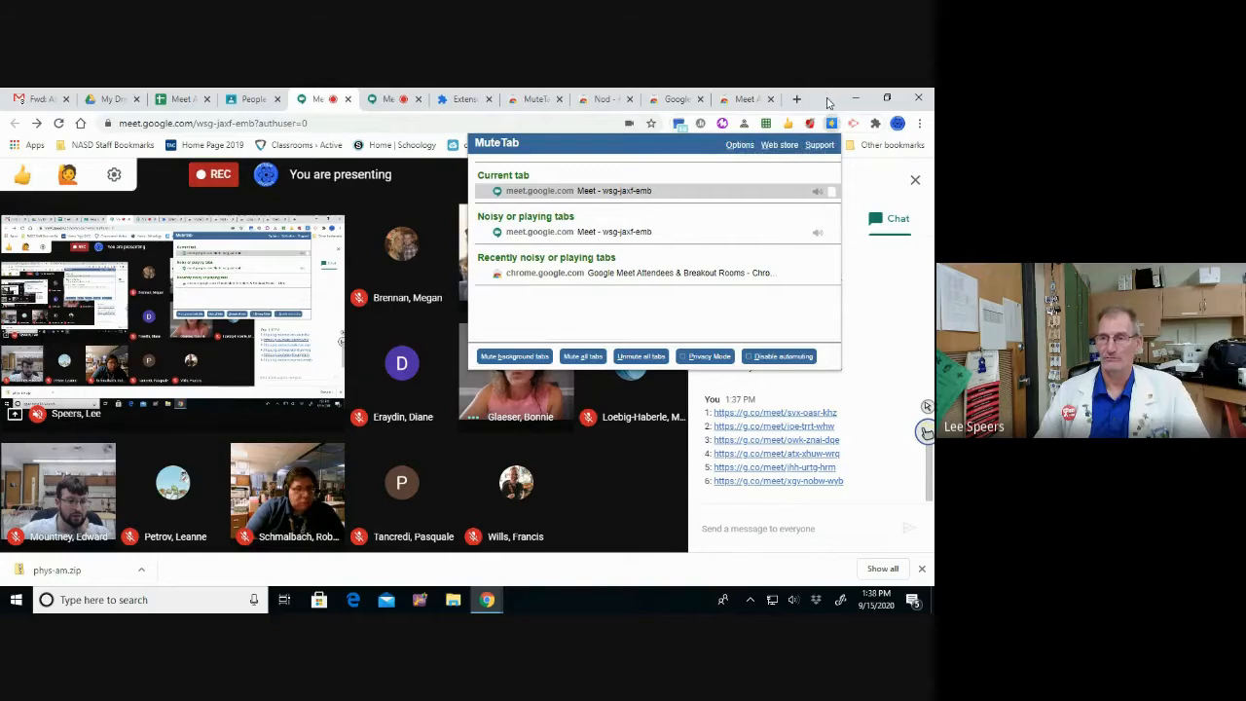
left_click(833, 121)
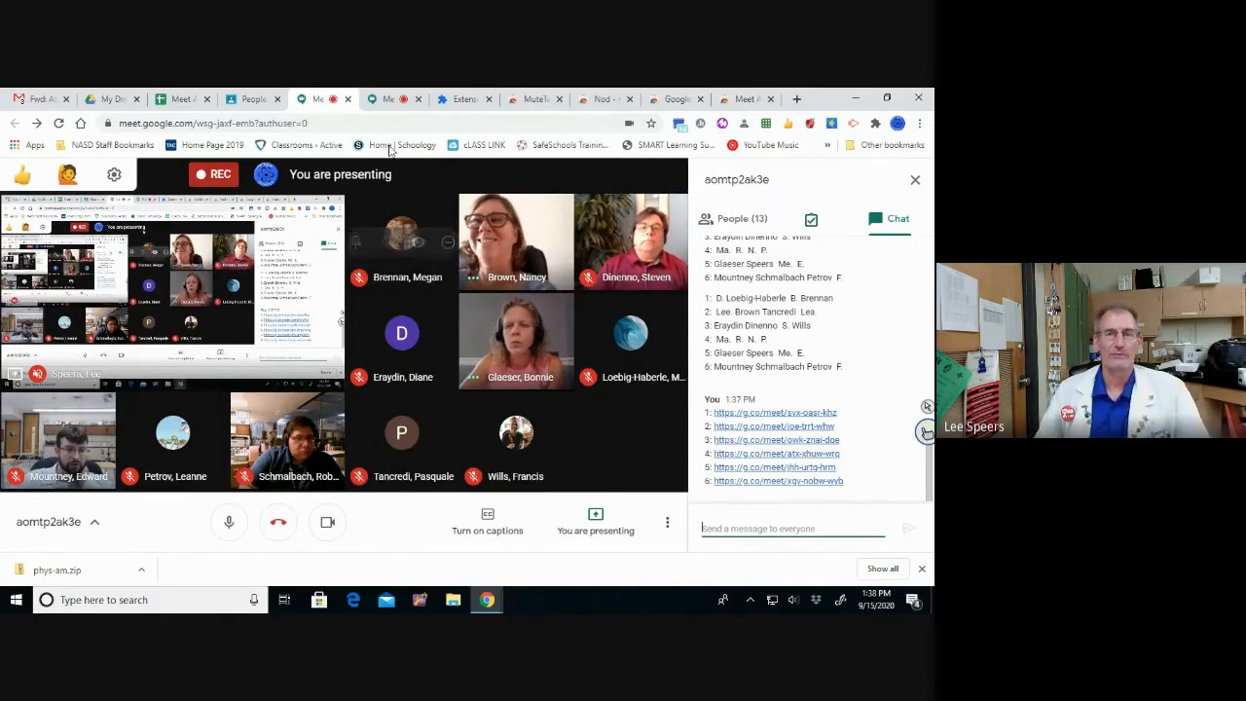
Step: Close the group 1 breakout tab and display the People list of the 13 call participants
left_click(419, 99)
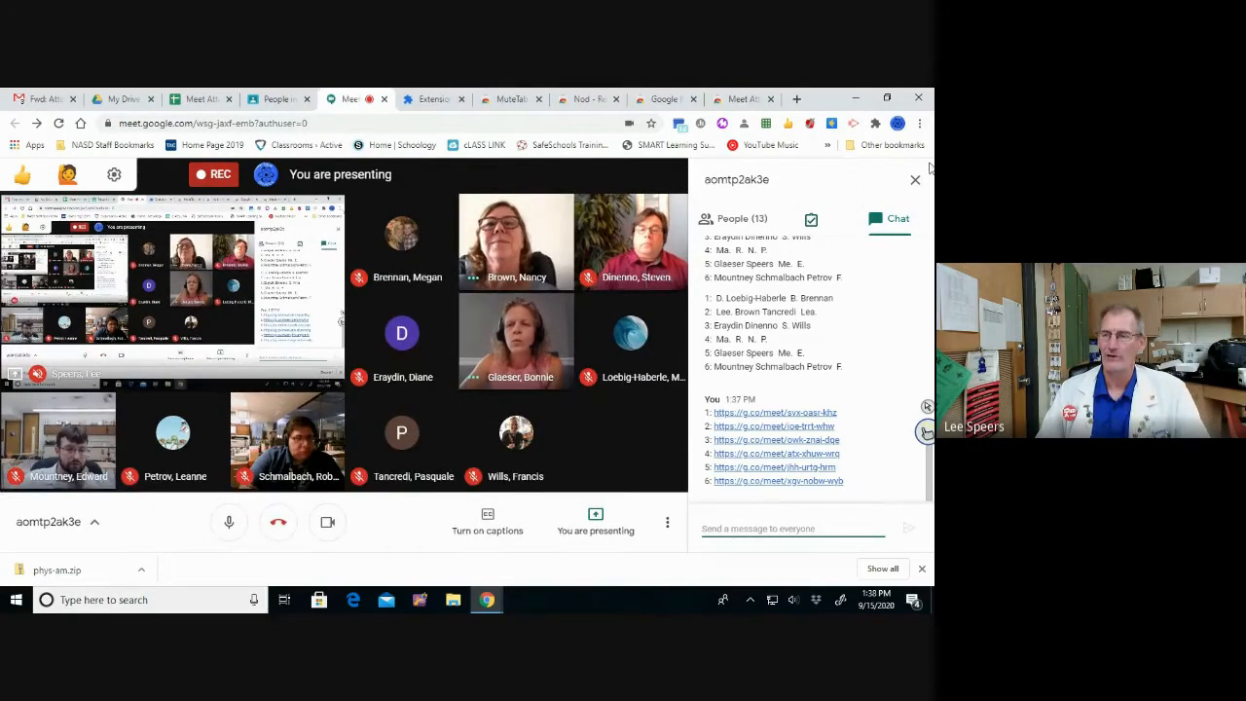
left_click(916, 183)
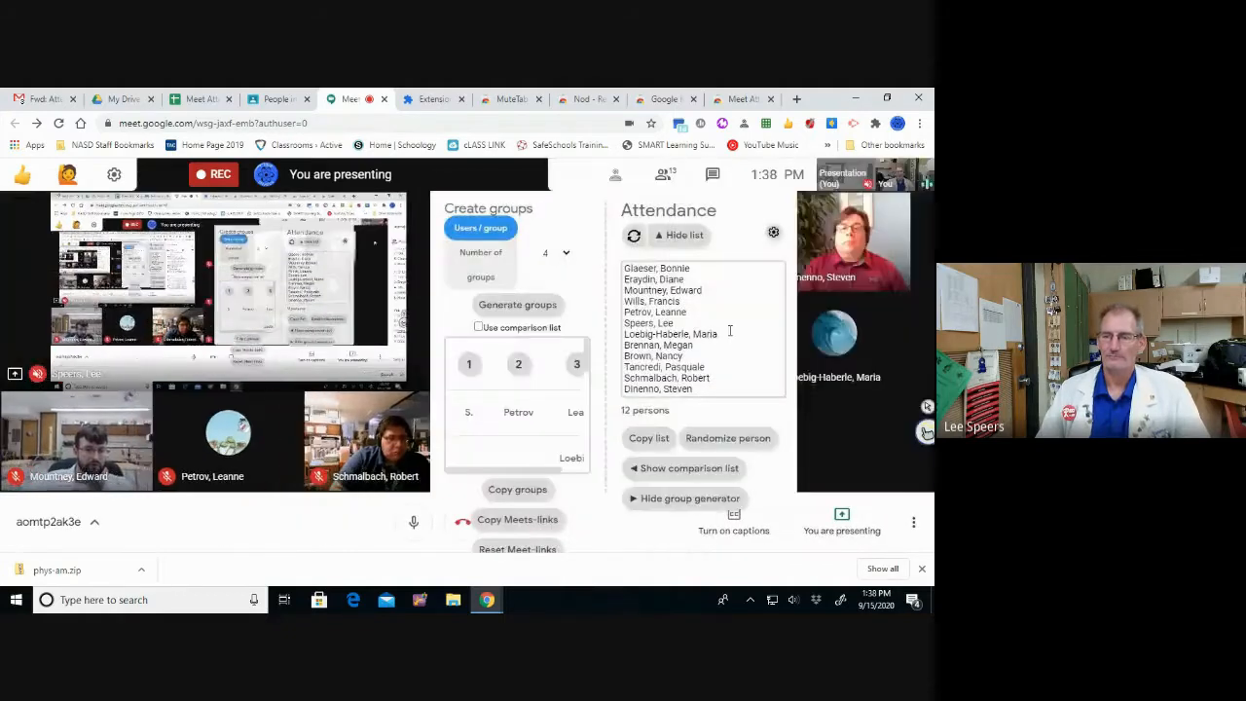
left_click(665, 180)
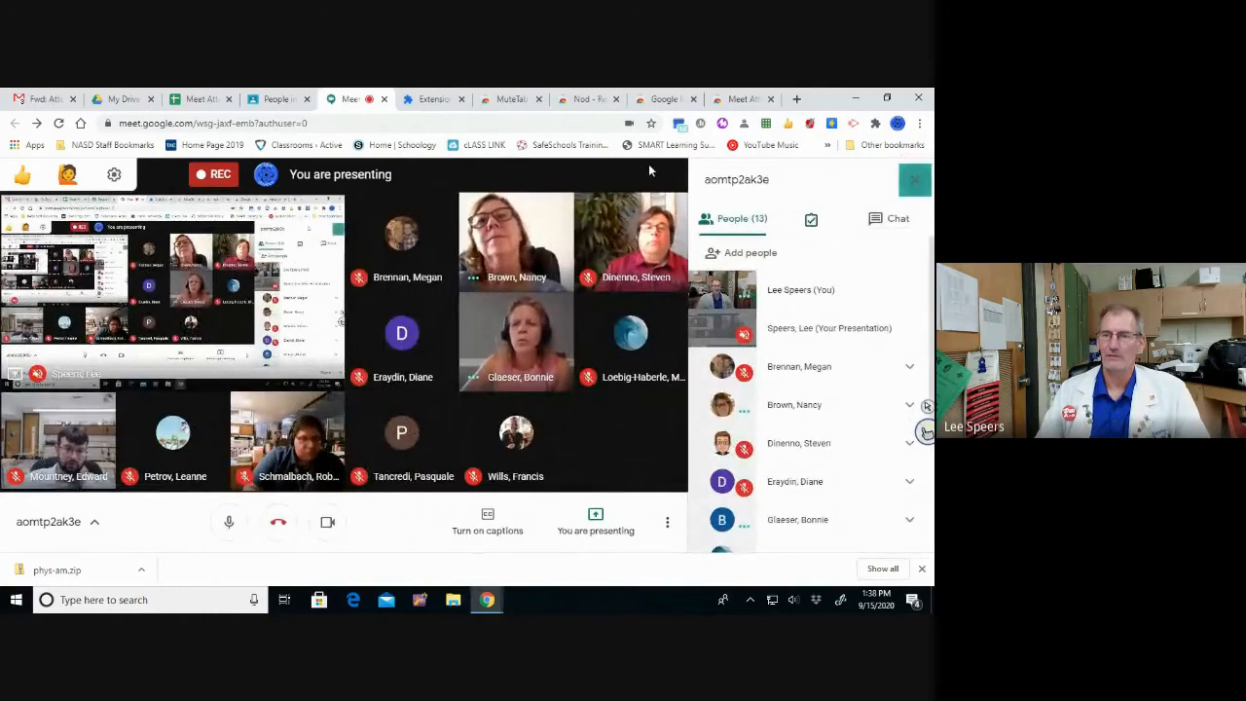
left_click(730, 102)
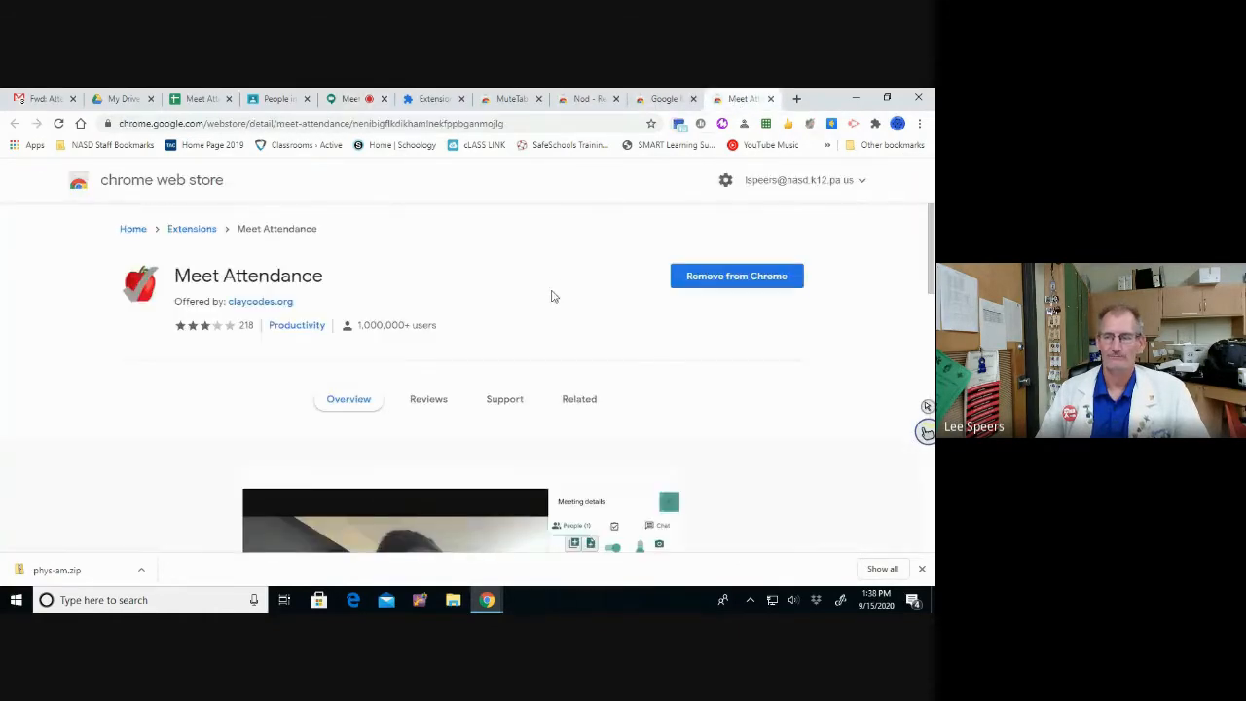
scroll(555, 300, "down", 2)
scroll(557, 314, "up", 2)
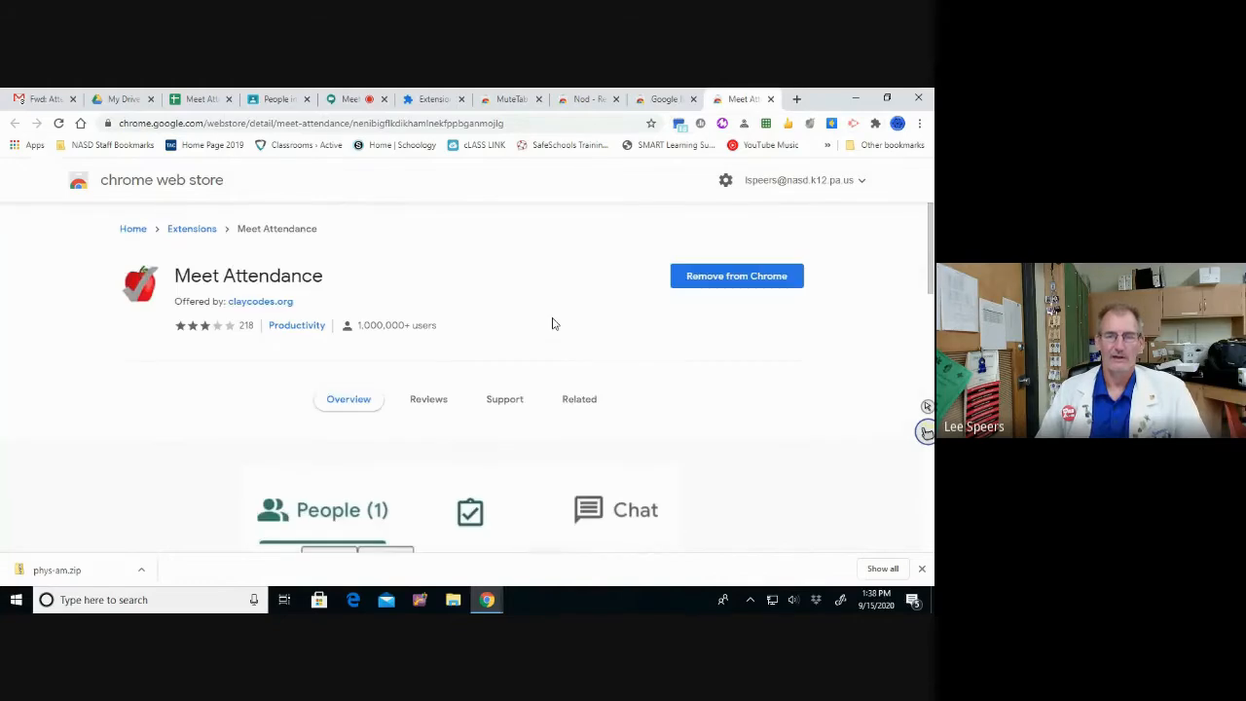
left_click(562, 125)
key("ctrl+c")
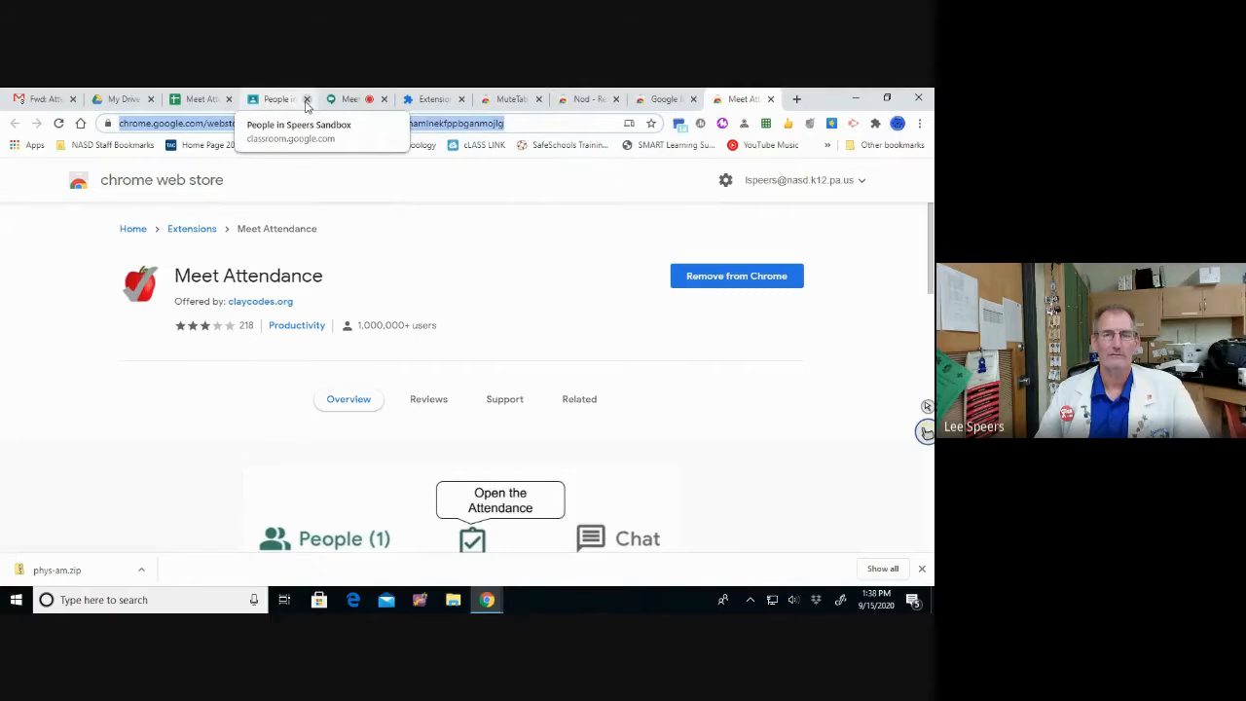
left_click(342, 101)
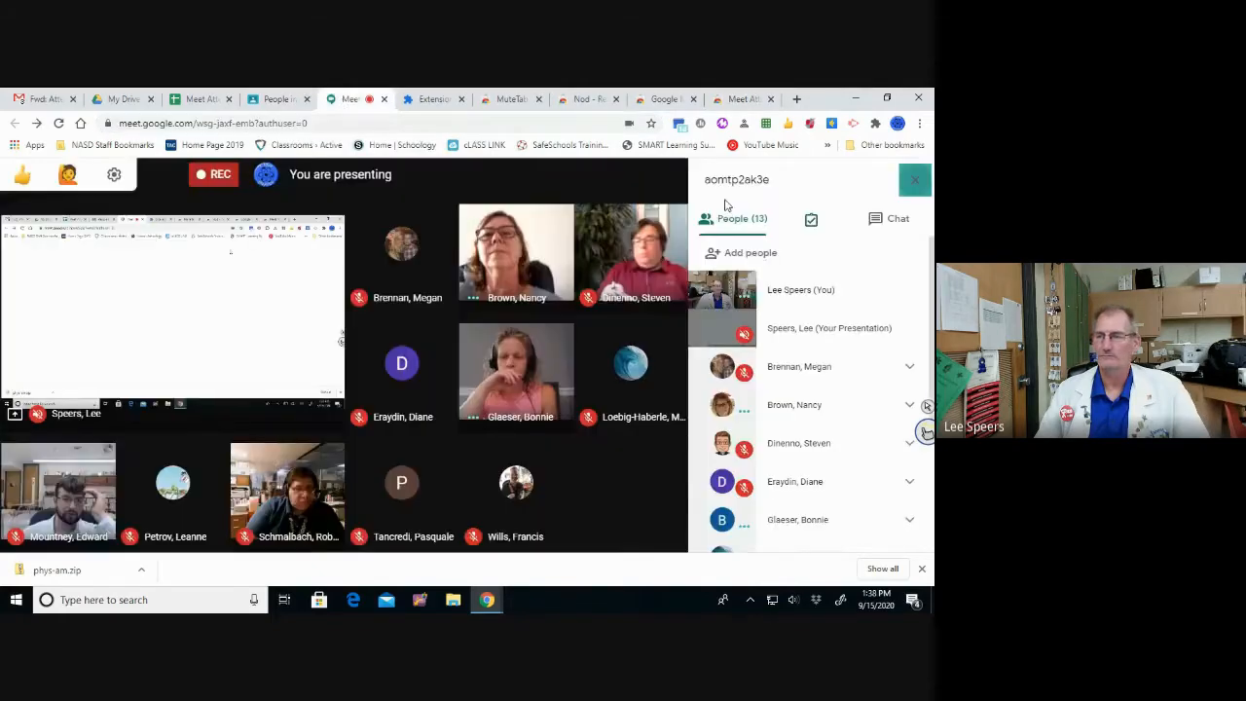
Step: Send the Meet Attendance extension's Web Store link to everyone in the chat
left_click(897, 220)
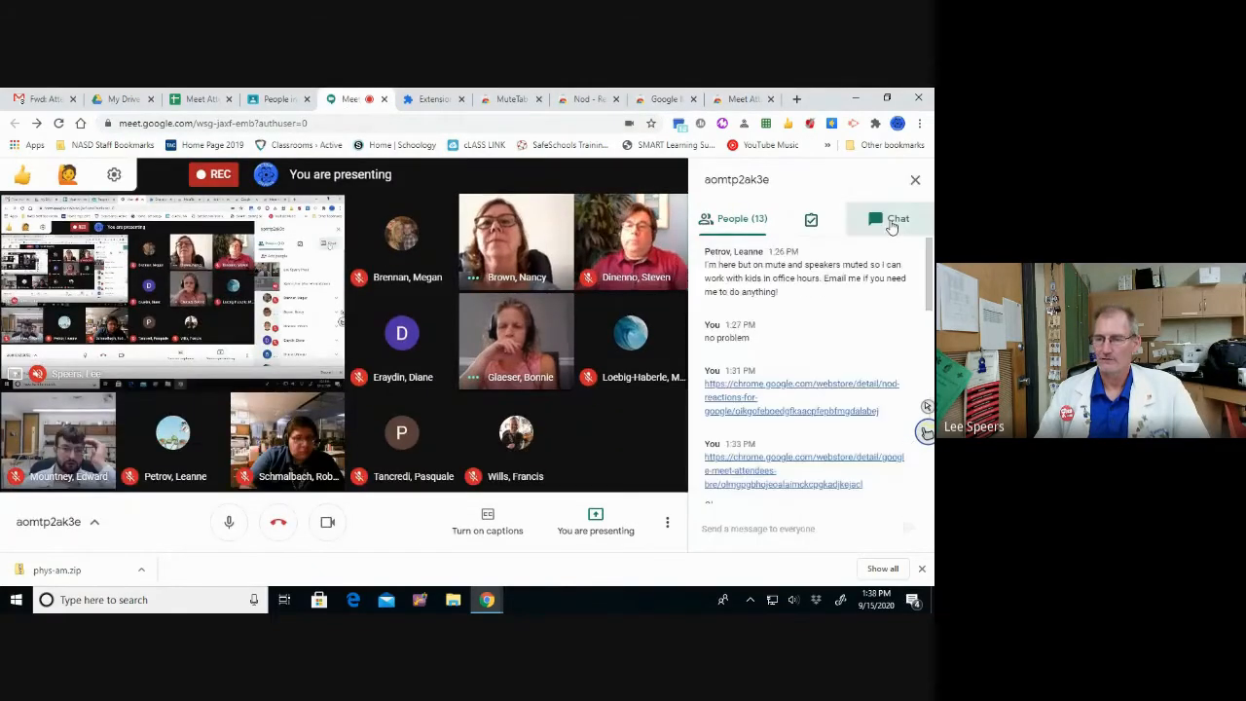
left_click(718, 528)
key("ctrl+v")
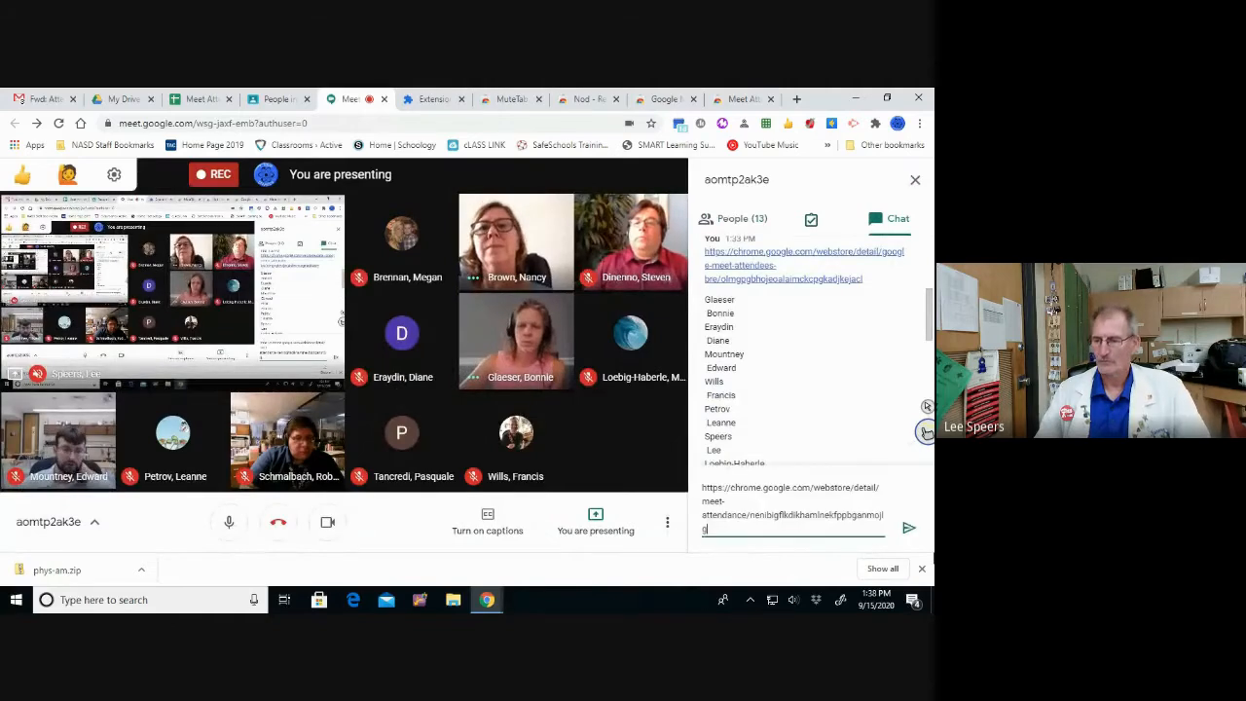
key("Return")
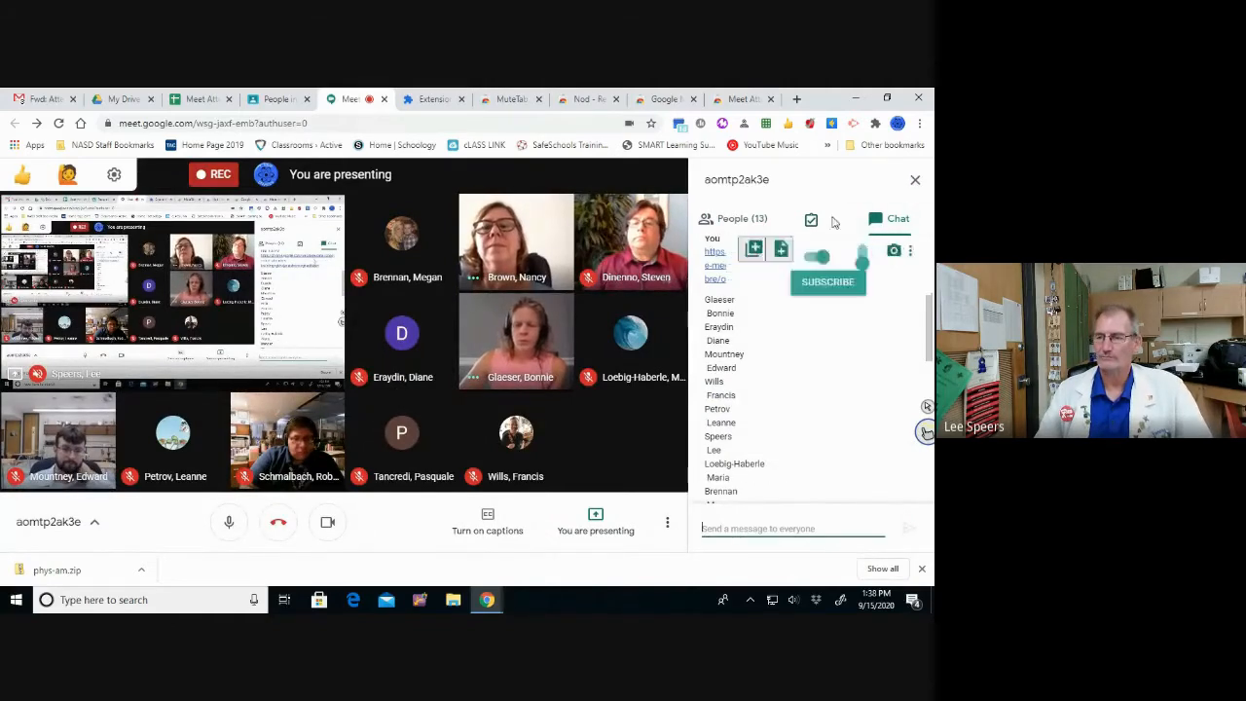
Step: Record the current participants into a new attendance sheet and switch to the Meet Attendance Physics spreadsheet
left_click(737, 222)
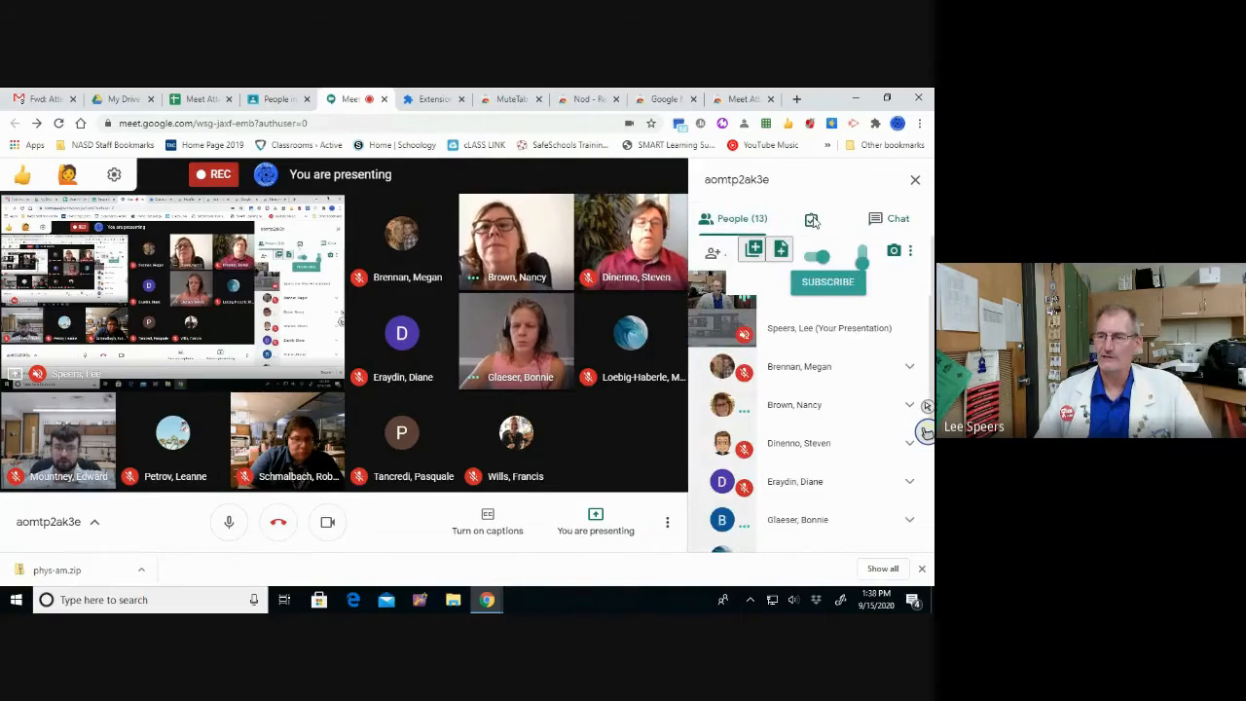
scroll(838, 409, "down", 3)
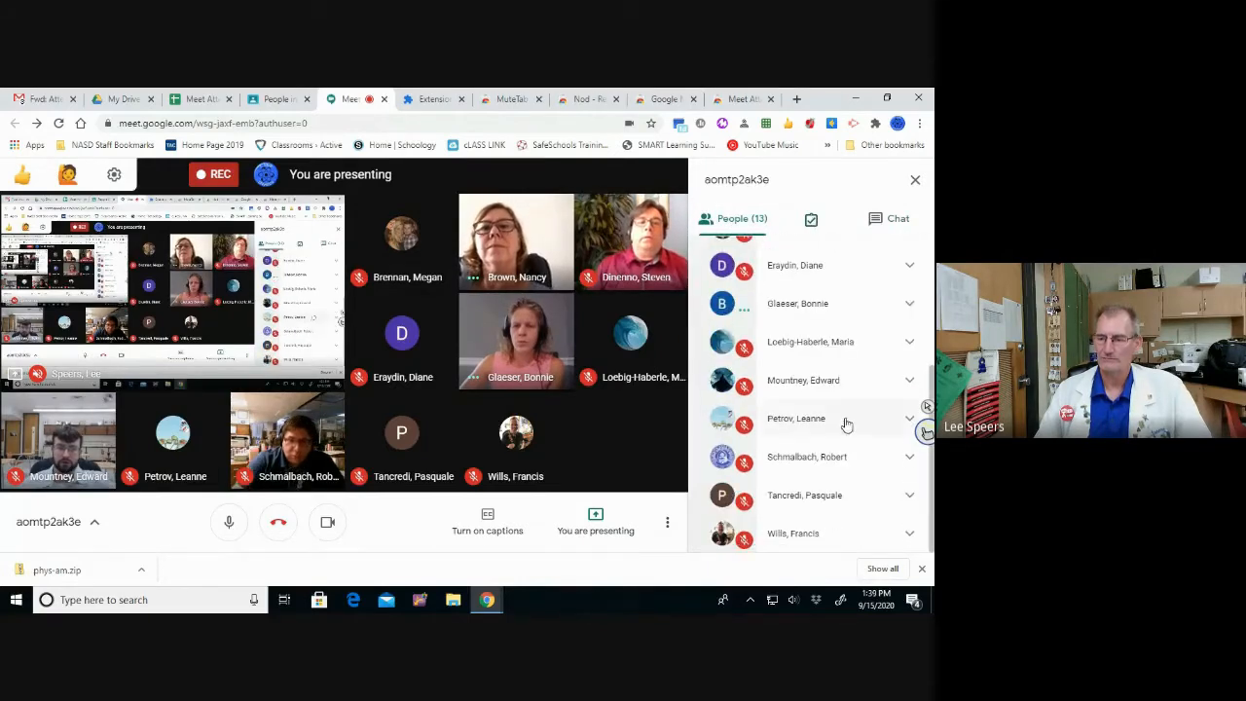
scroll(834, 438, "up", 3)
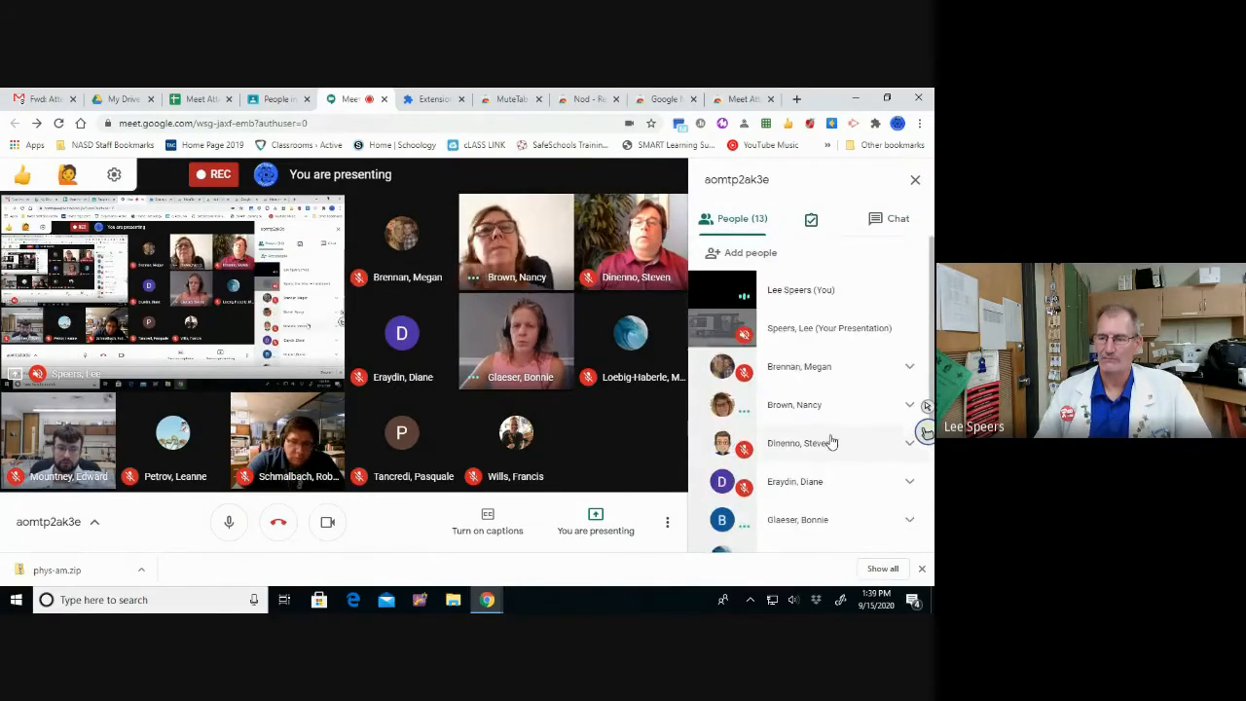
mouse_move(816, 226)
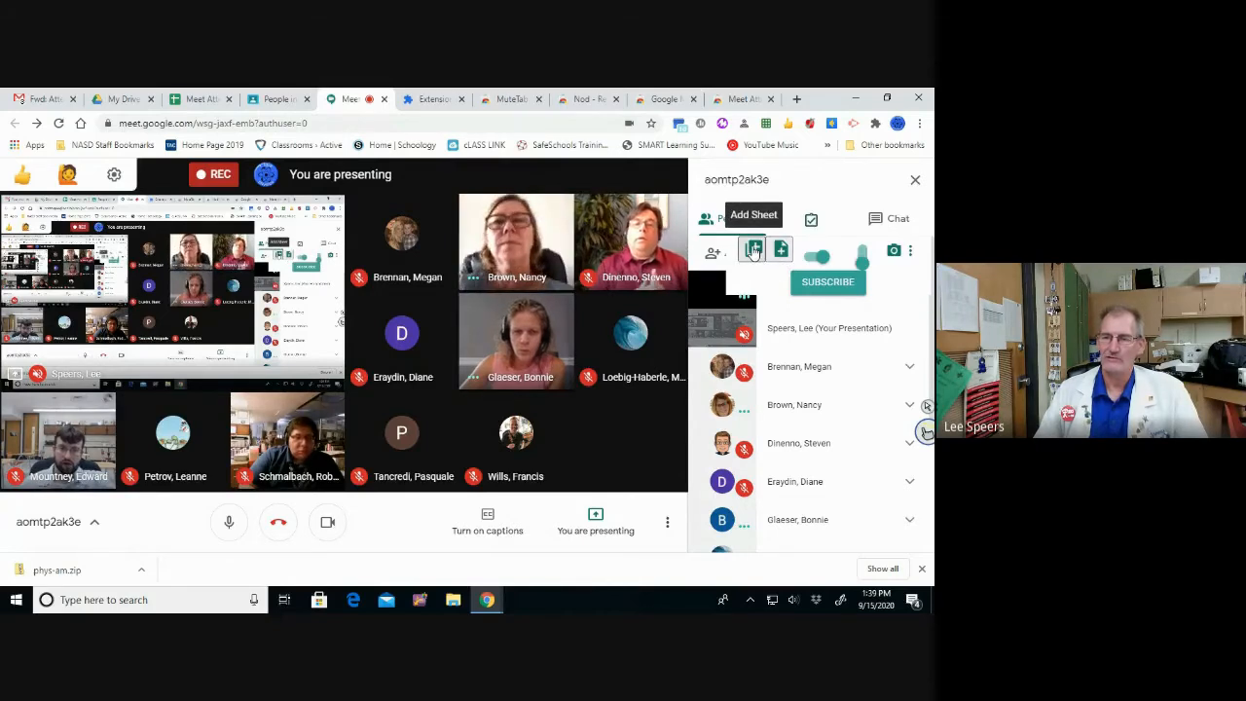
left_click(752, 252)
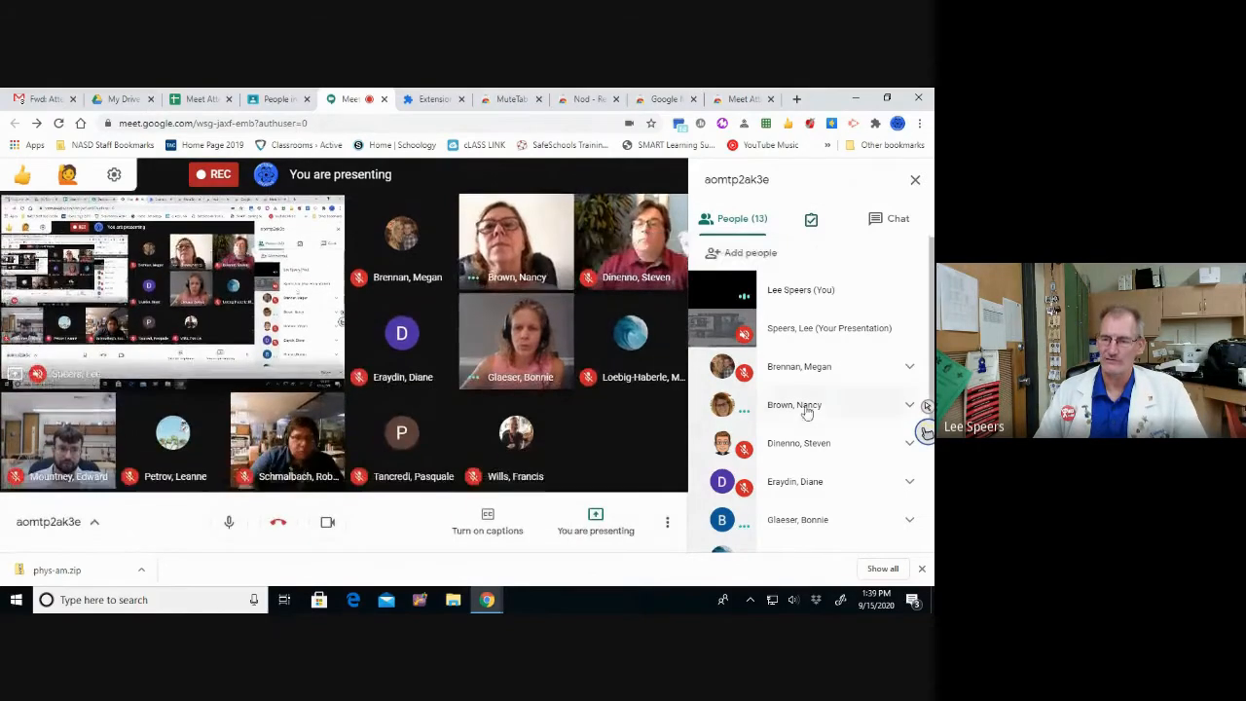
scroll(809, 438, "down", 4)
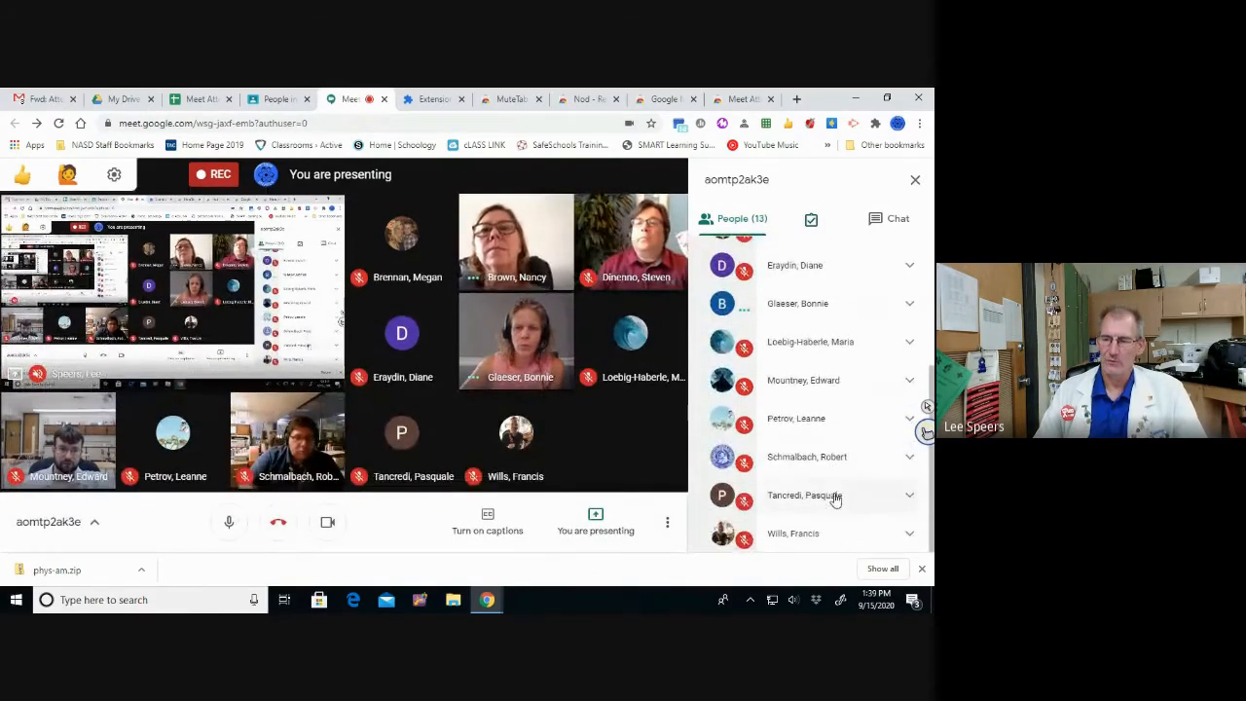
scroll(823, 487, "up", 5)
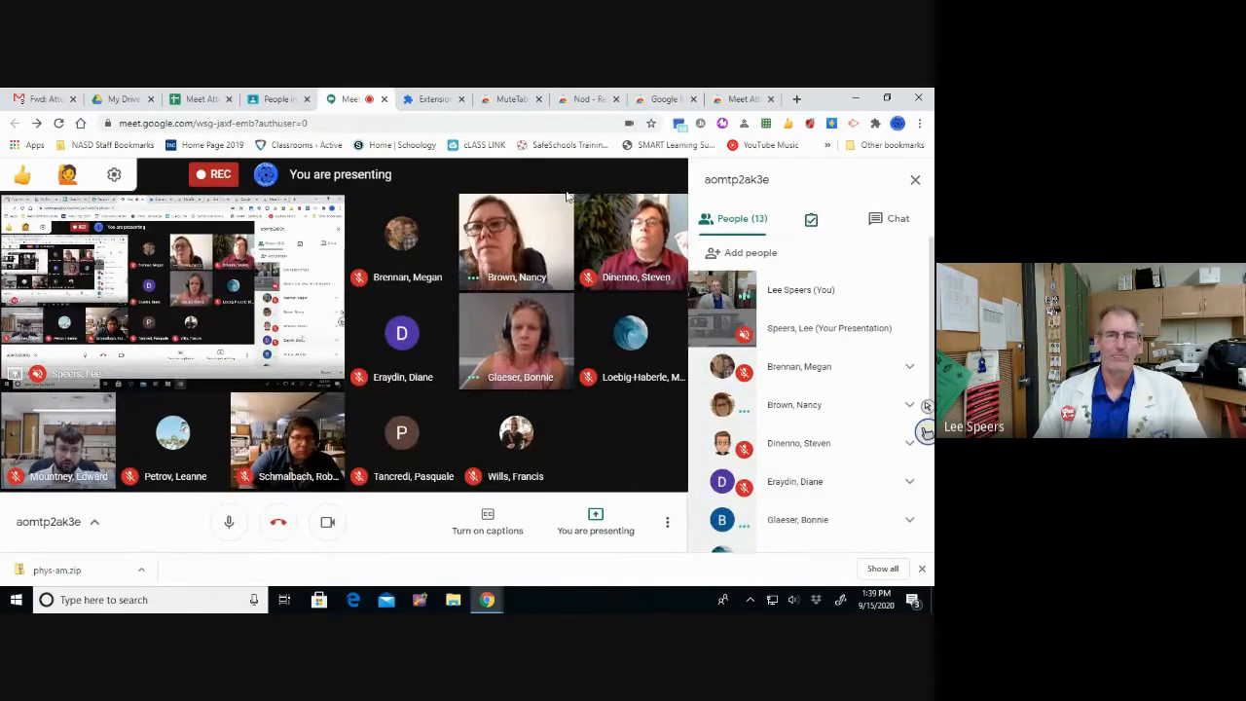
left_click(199, 99)
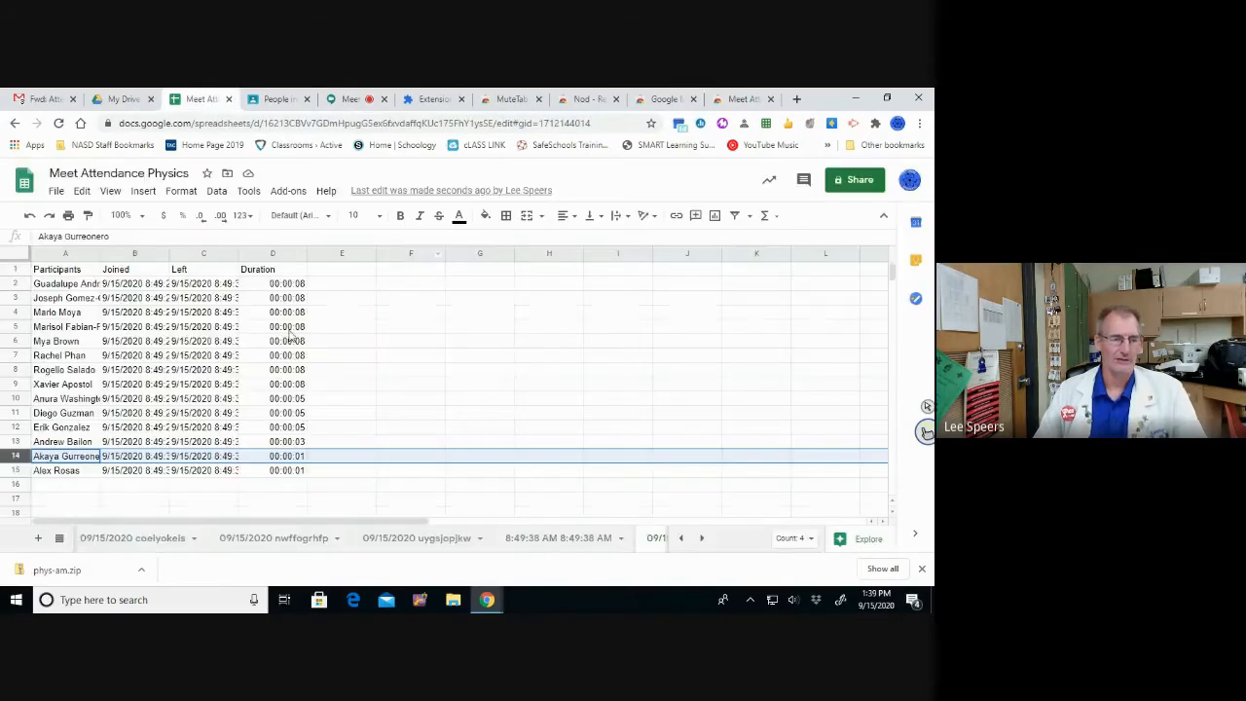
Step: Browse the coelyokeis, 1:39:14 PM and wsgjaxfemb attendance sheets, ending back on coelyokeis
left_click(117, 541)
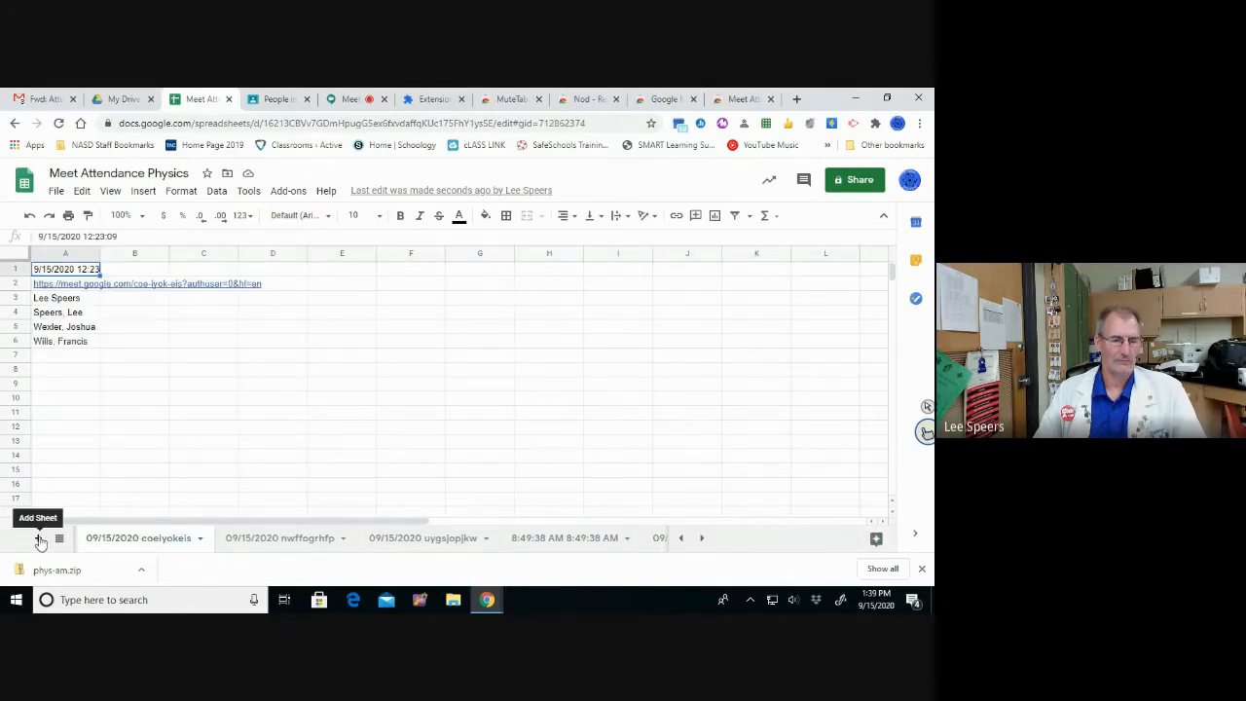
left_click(683, 539)
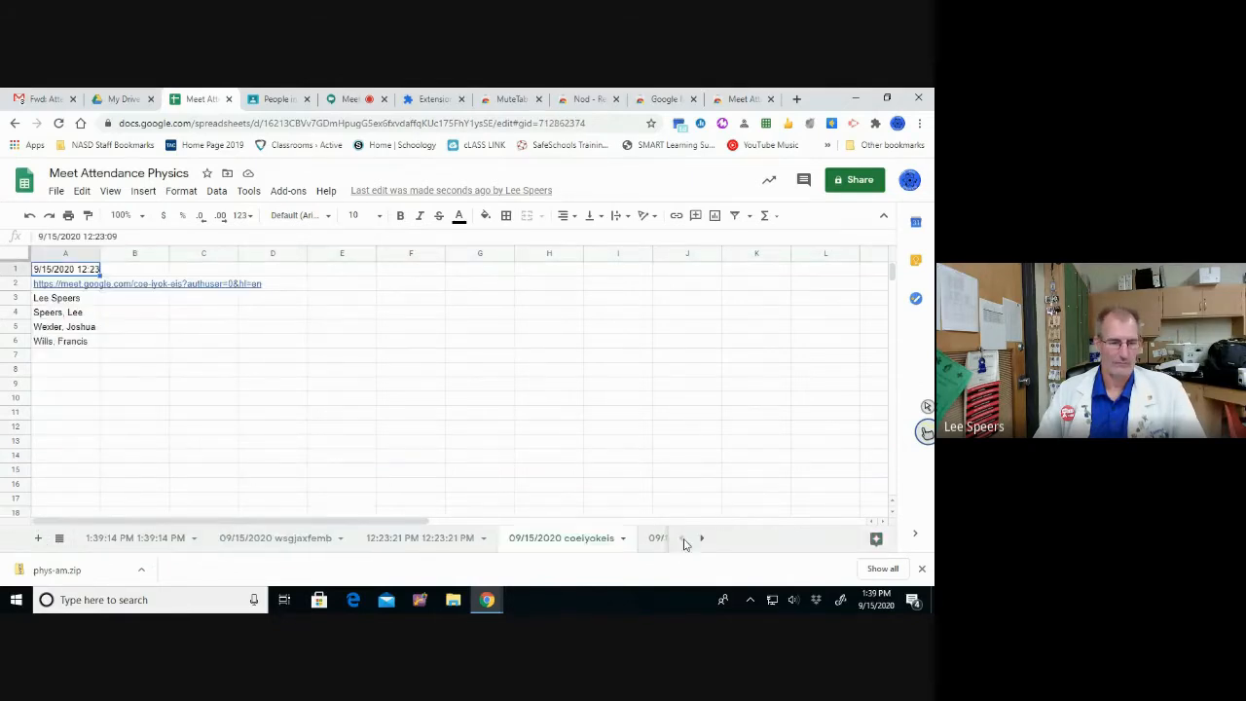
left_click(143, 540)
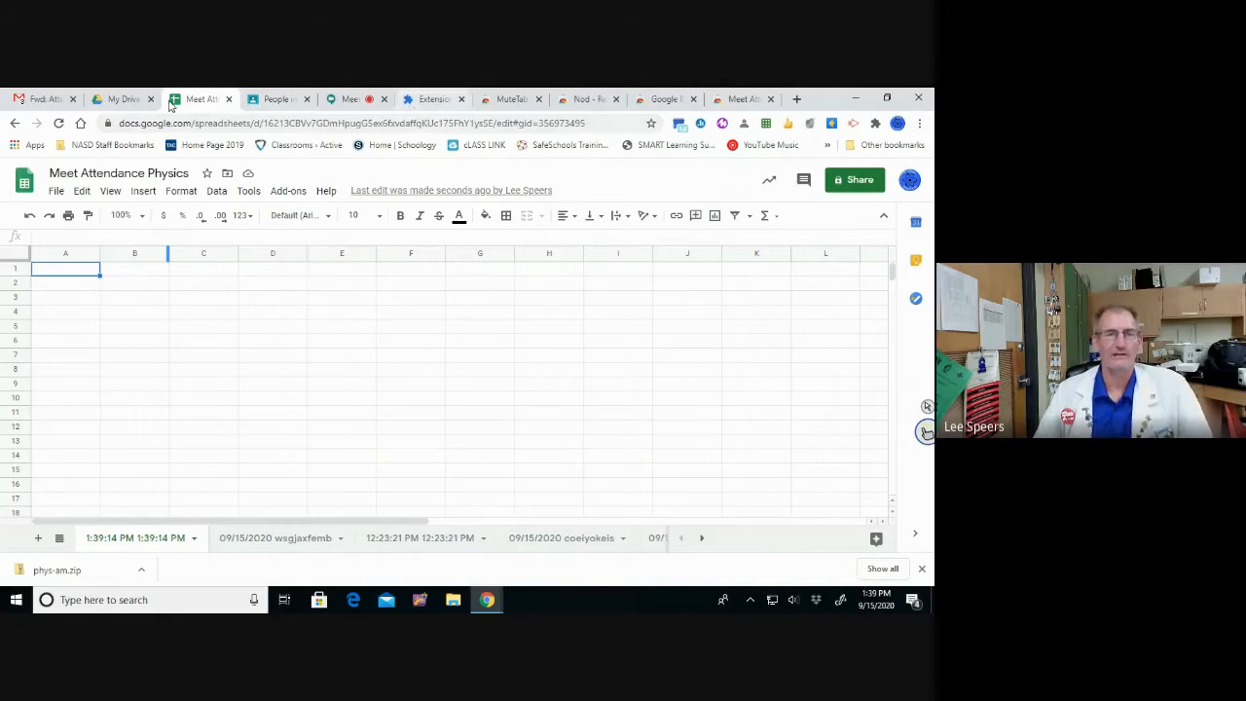
left_click(284, 538)
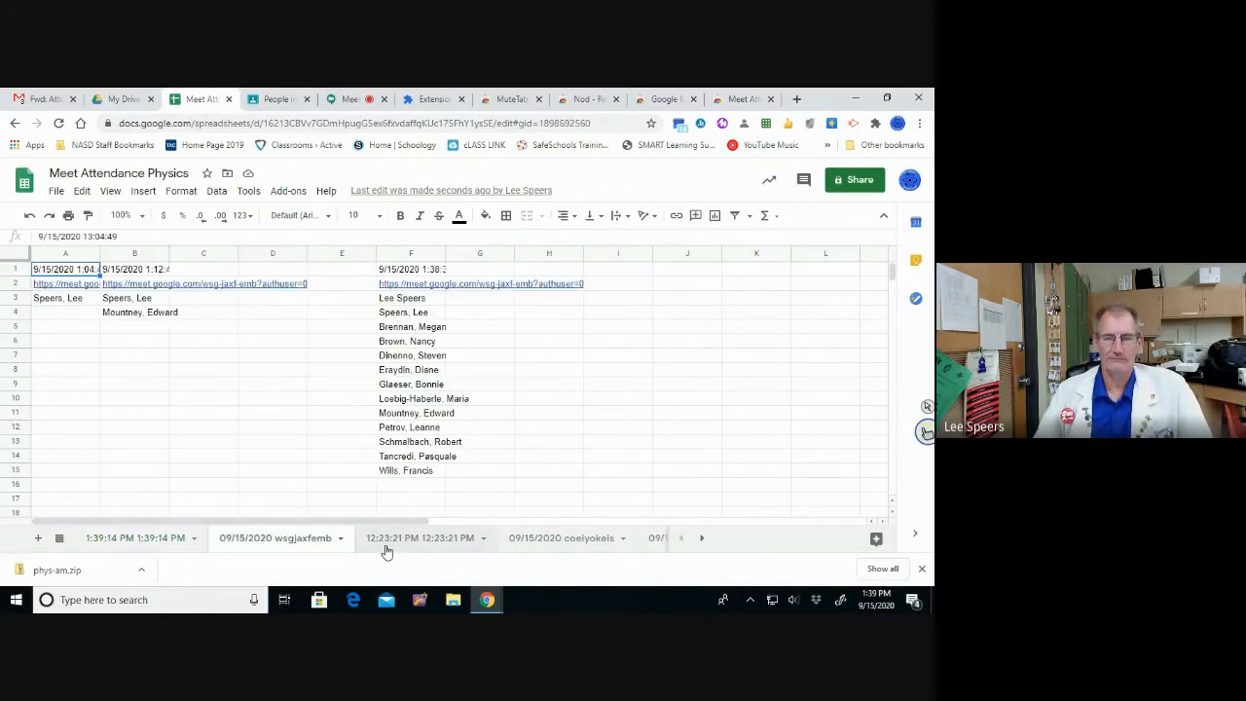
mouse_move(422, 312)
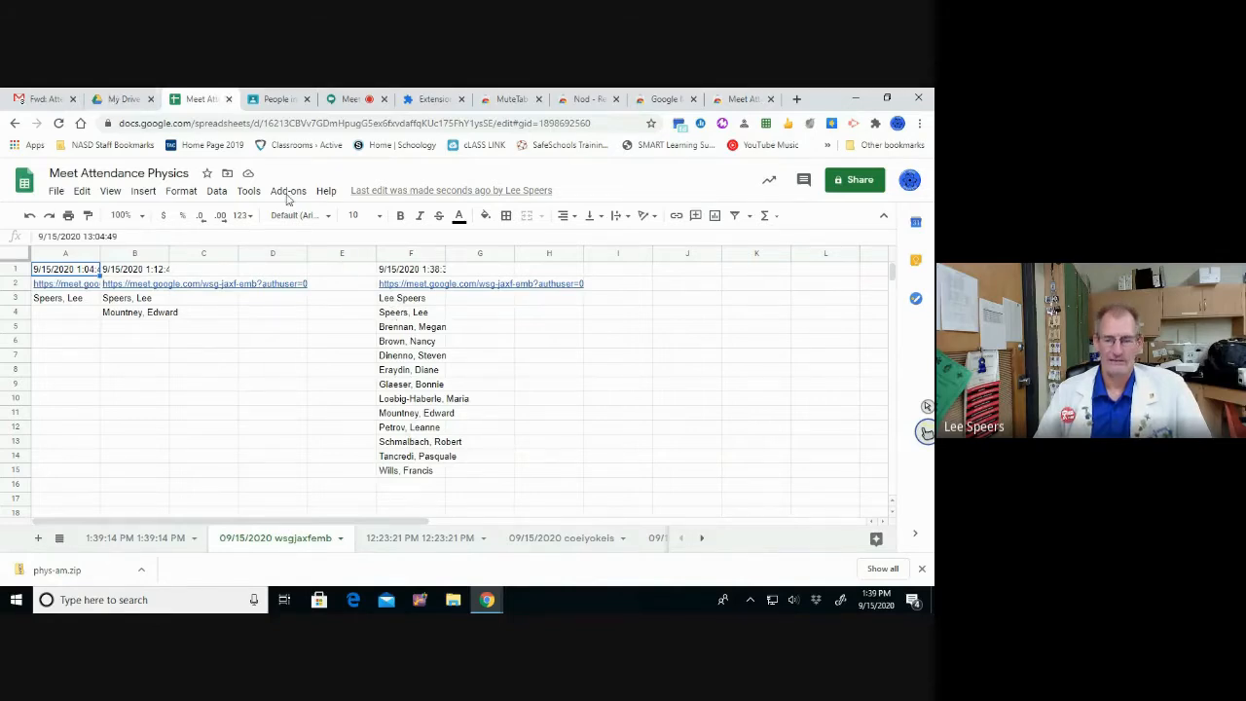
left_click(573, 545)
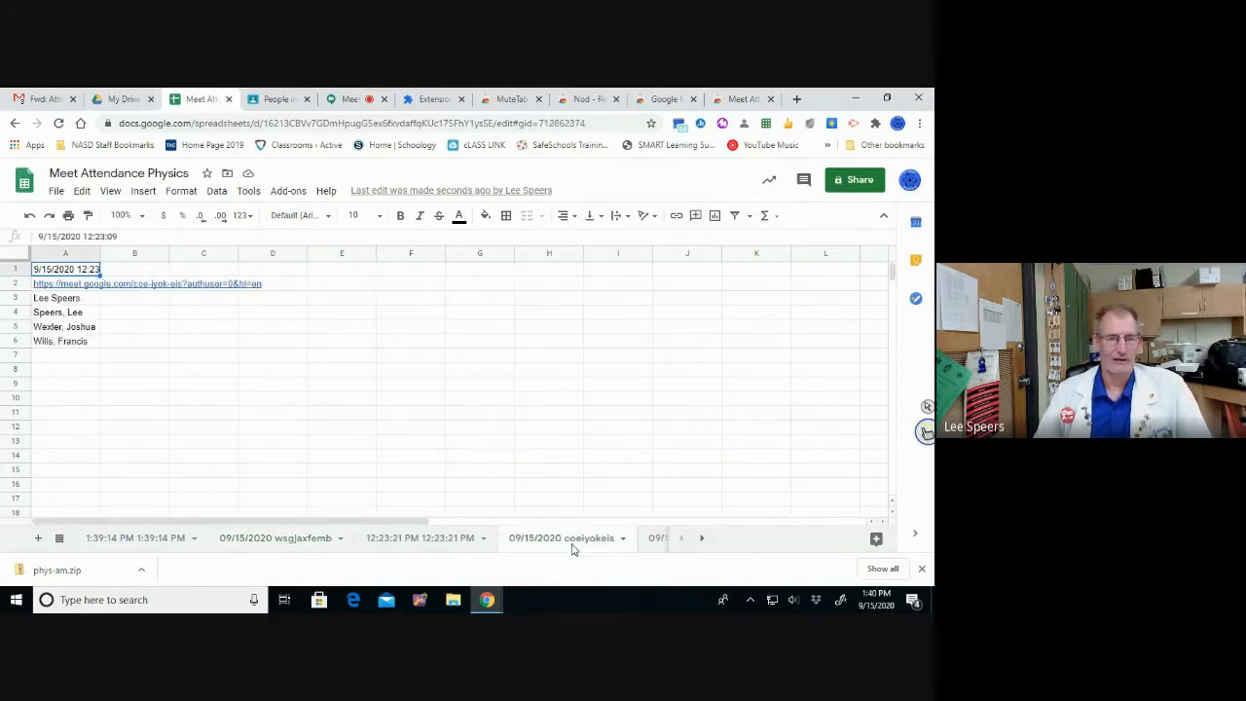
Step: Check the nwffogrhfp, uygsjopjkw and 8:49:38 AM sheets' participant times, then return to Meet
left_click(704, 538)
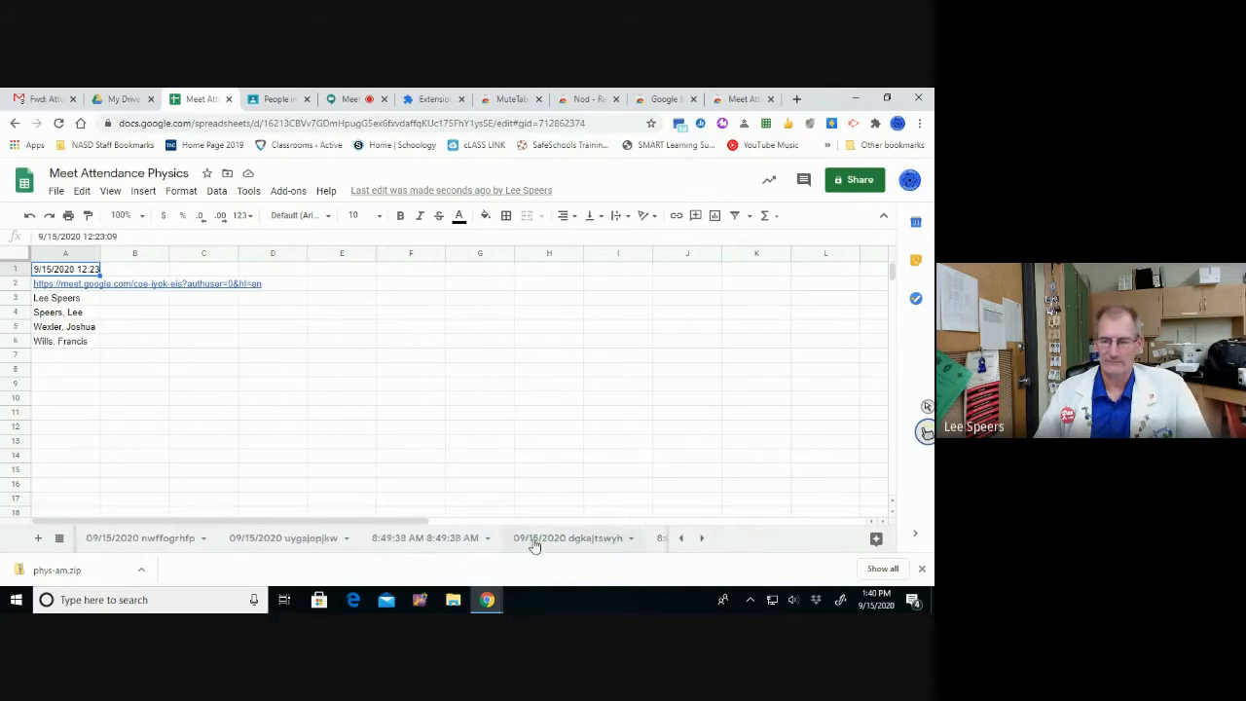
left_click(168, 550)
left_click(305, 546)
left_click(424, 544)
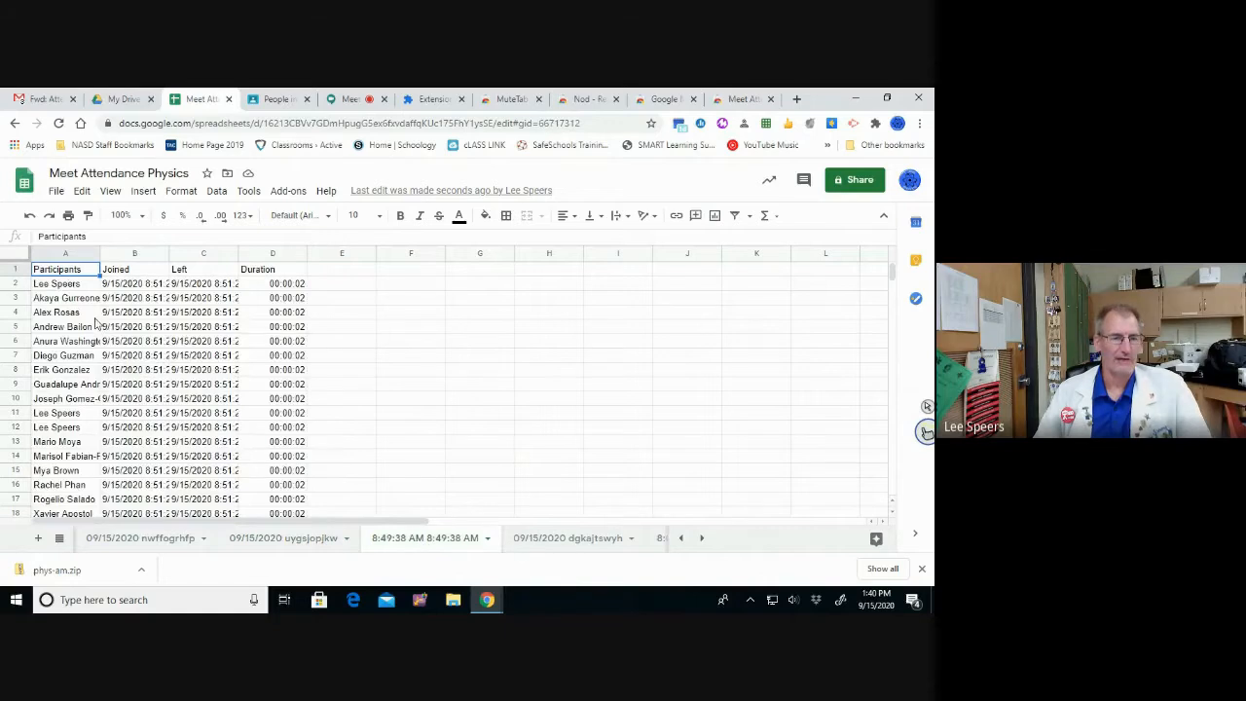
scroll(95, 331, "down", 2)
scroll(94, 345, "up", 2)
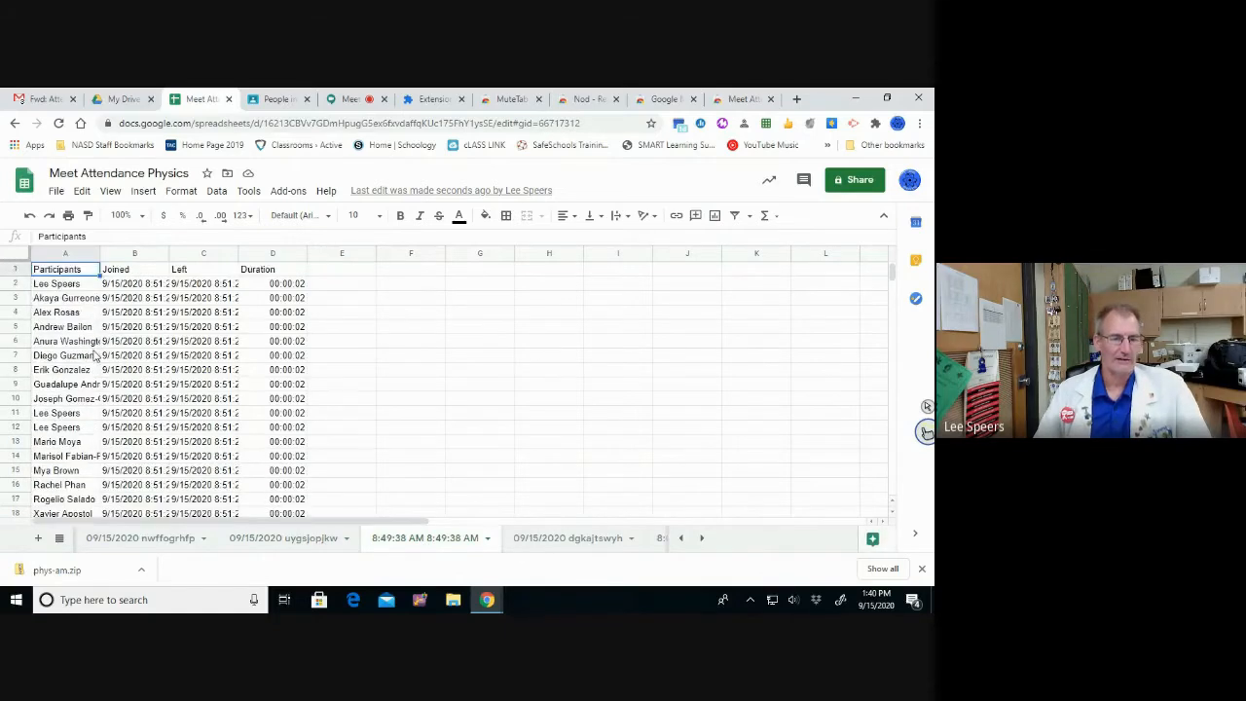
scroll(94, 356, "down", 1)
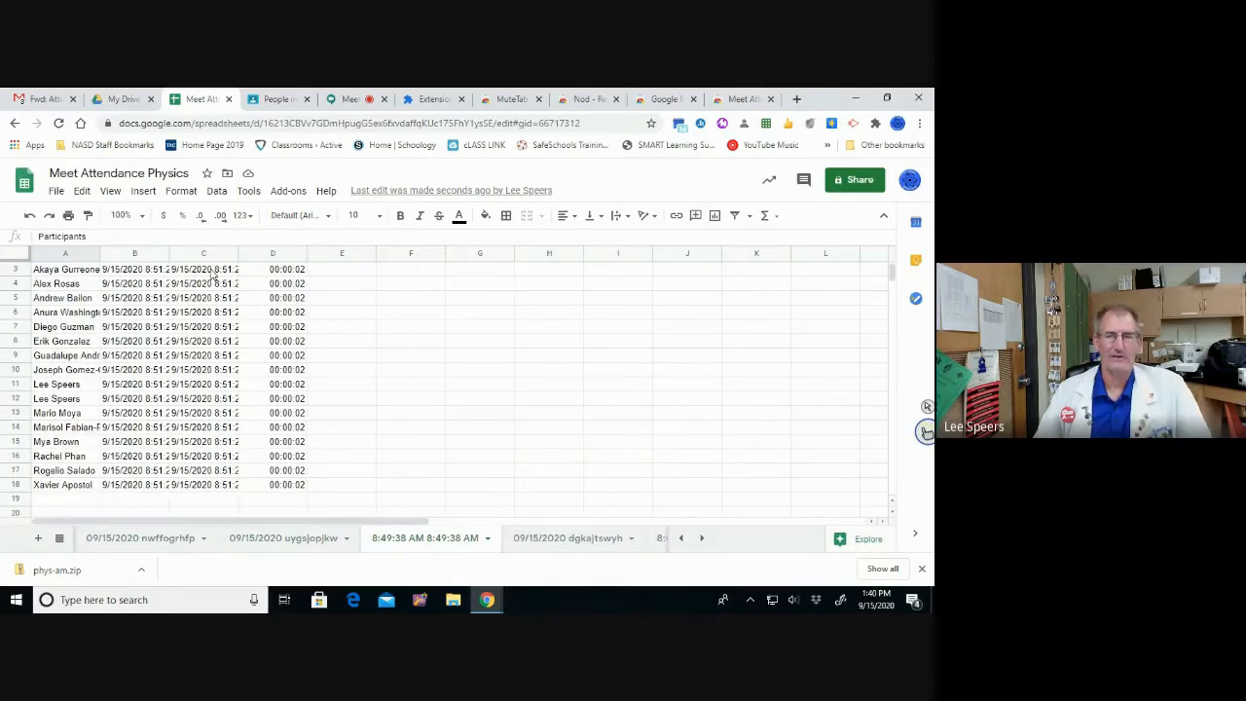
left_click(349, 99)
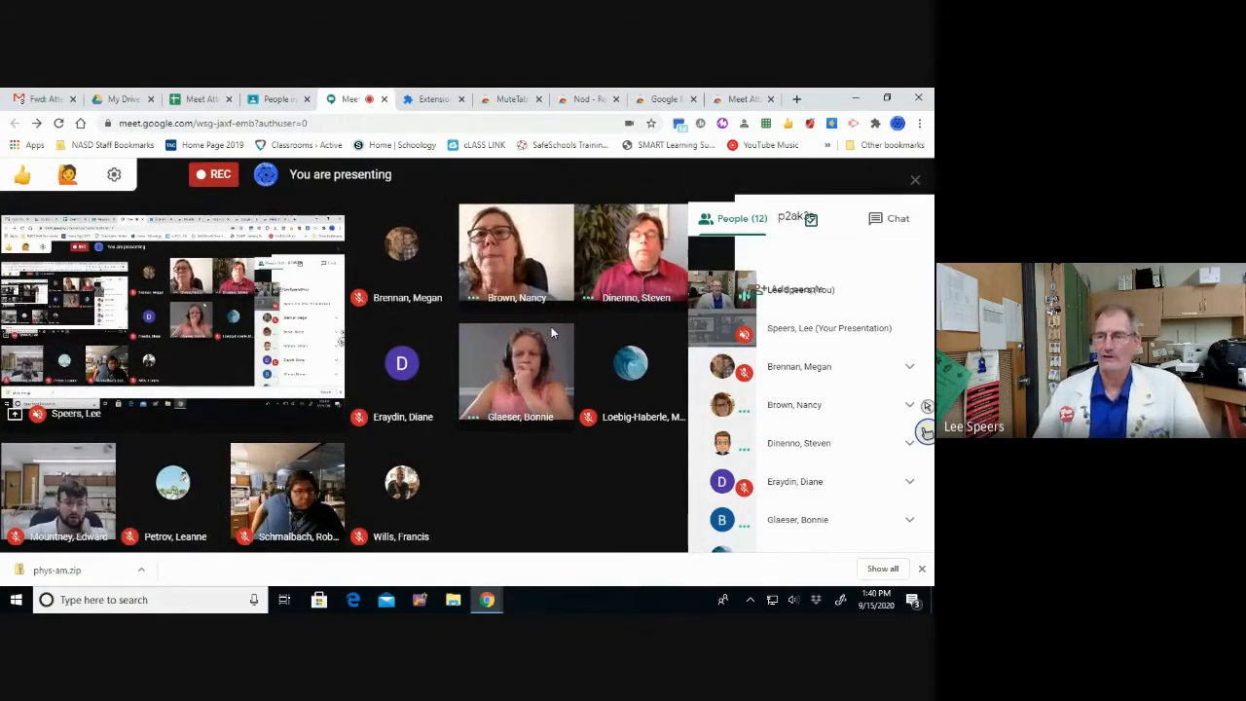
Step: Close the People list to show the Attendance and Create groups tools, then reveal Stop presenting
left_click(917, 186)
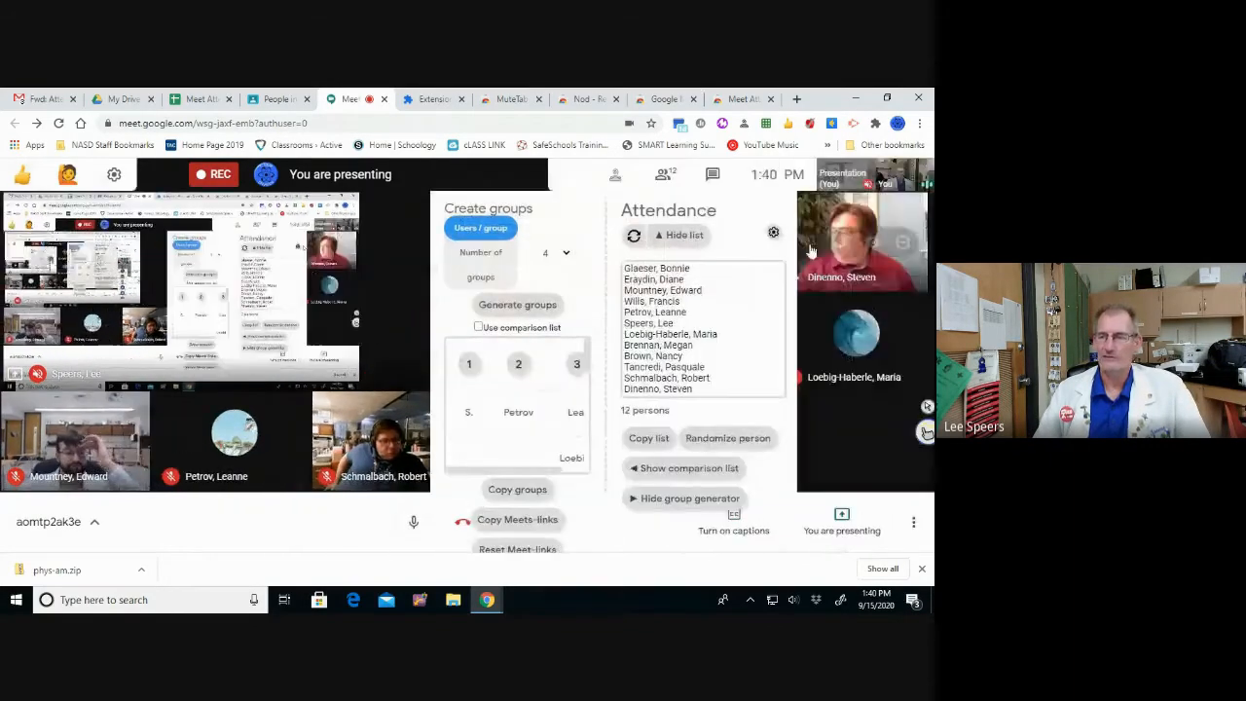
left_click(846, 522)
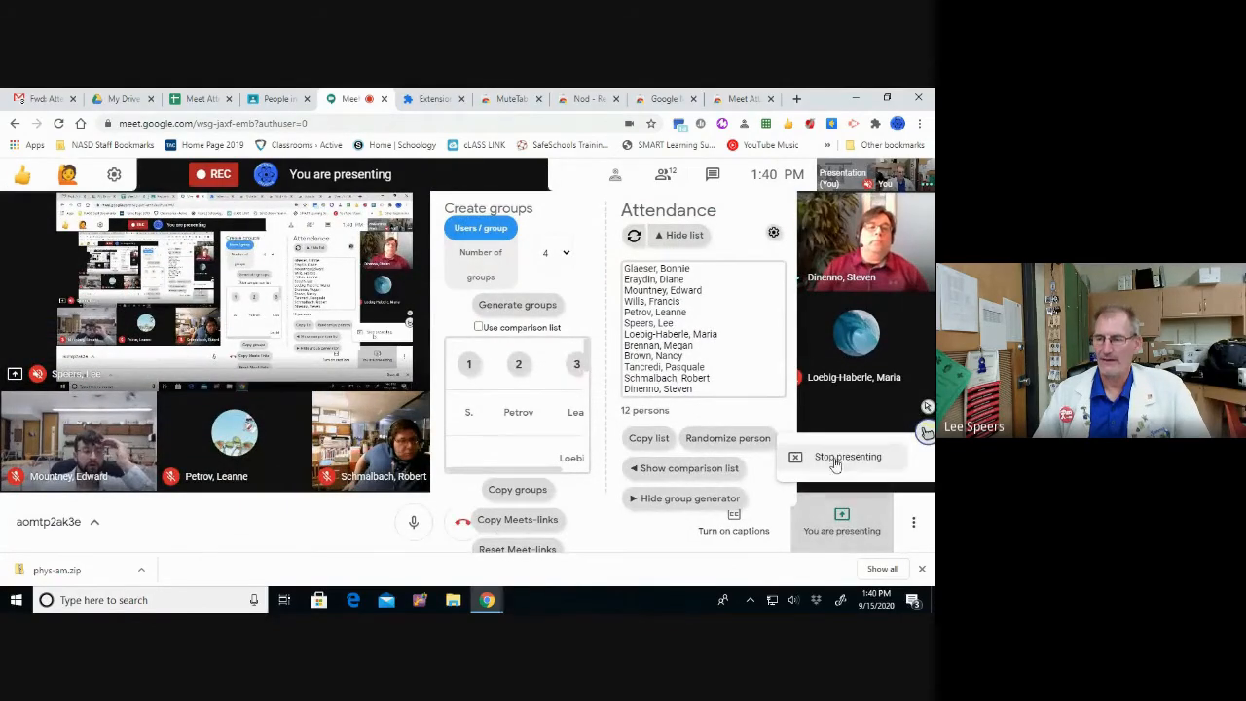